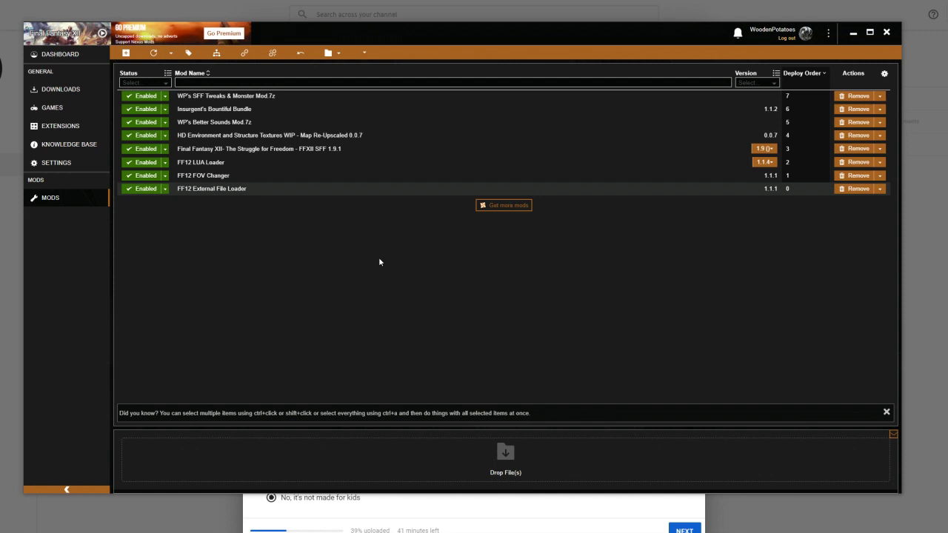
click(294, 165)
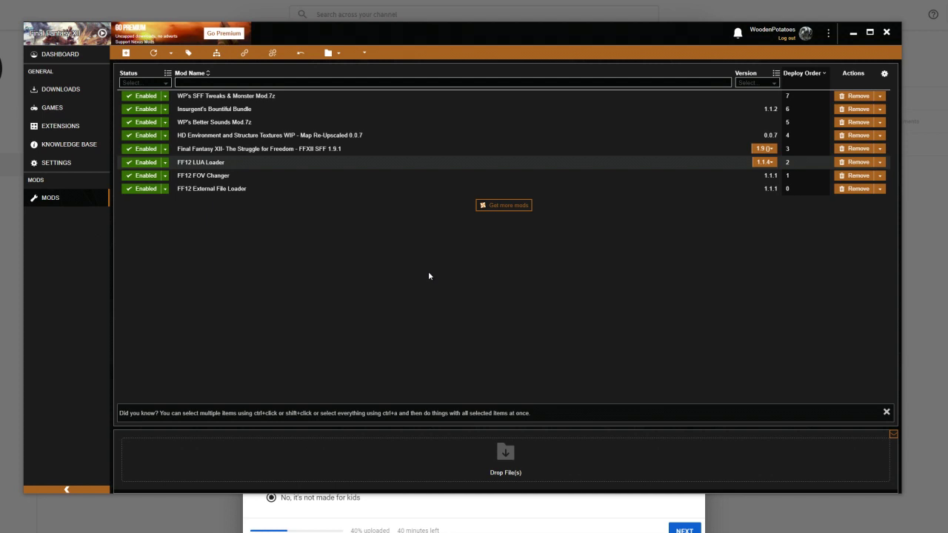
click(346, 190)
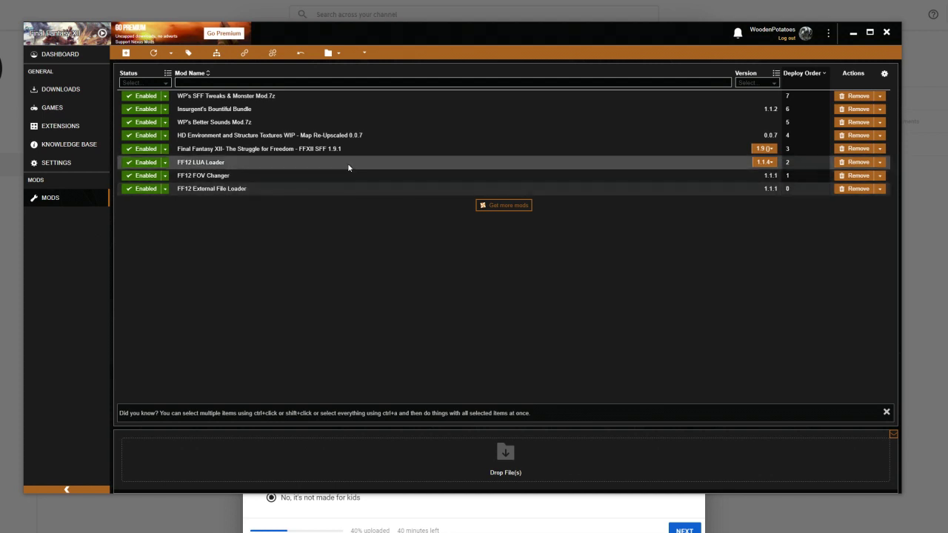
click(347, 162)
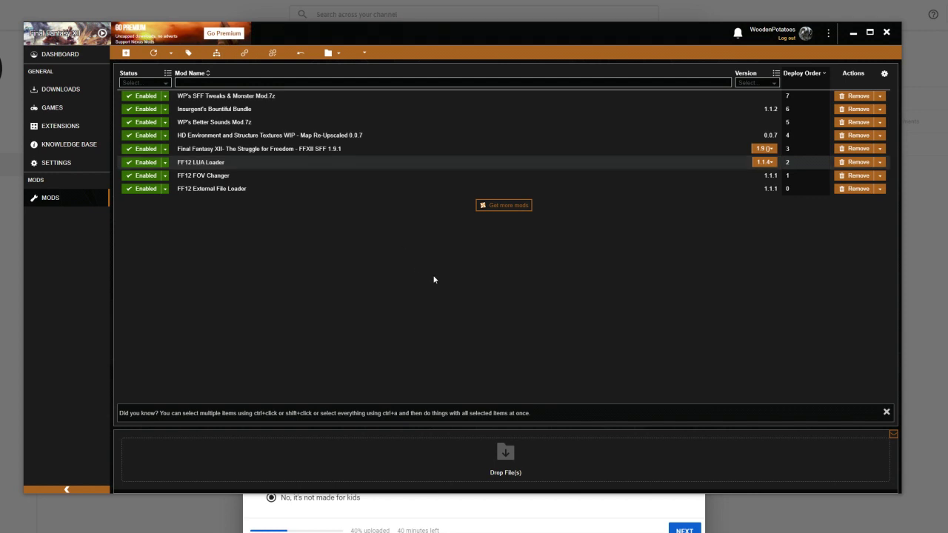
Step: Open the Nexus Mods page of the installed FF12 FOV Changer mod
click(328, 176)
right_click(371, 179)
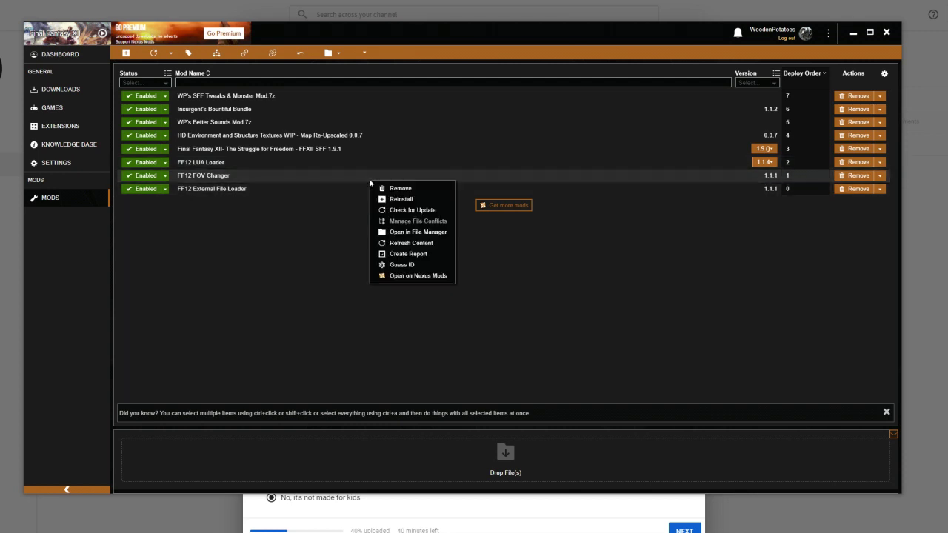
click(417, 275)
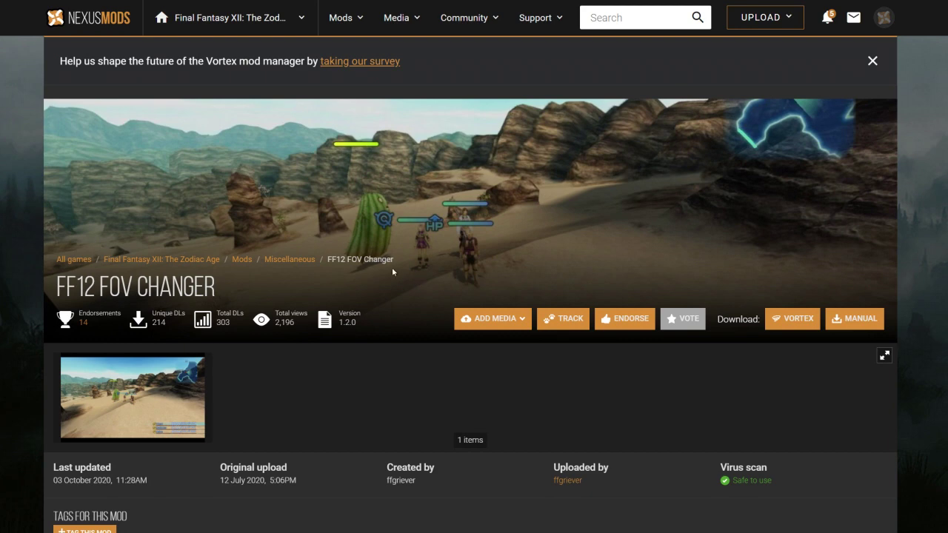
Step: Look over the FF12 FOV Changer page from its header to the About This Mod section
scroll(387, 248, down, 2)
scroll(386, 250, down, 1)
mouse_move(428, 312)
mouse_down()
mouse_move(376, 298)
mouse_move(417, 316)
mouse_up()
click(424, 298)
click(464, 362)
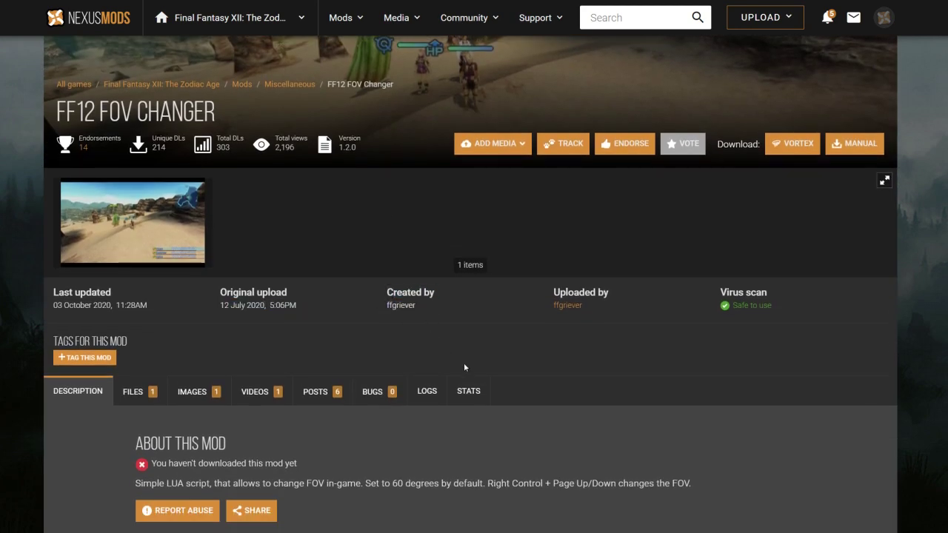
scroll(433, 327, down, 1)
scroll(430, 325, down, 2)
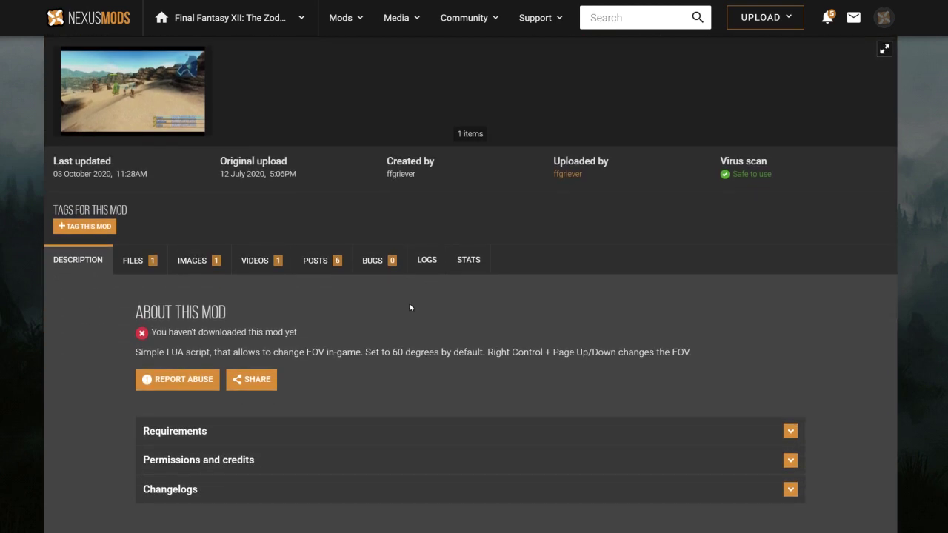
scroll(409, 305, down, 2)
Step: Read the FOV Changer summary for the default field of view and the key combination that changes it
drag(365, 264, 435, 264)
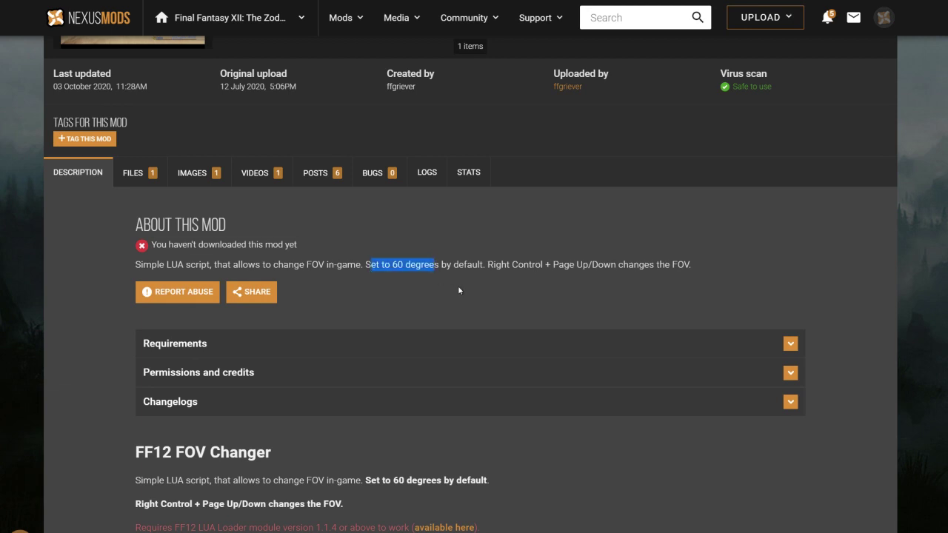
drag(484, 264, 660, 273)
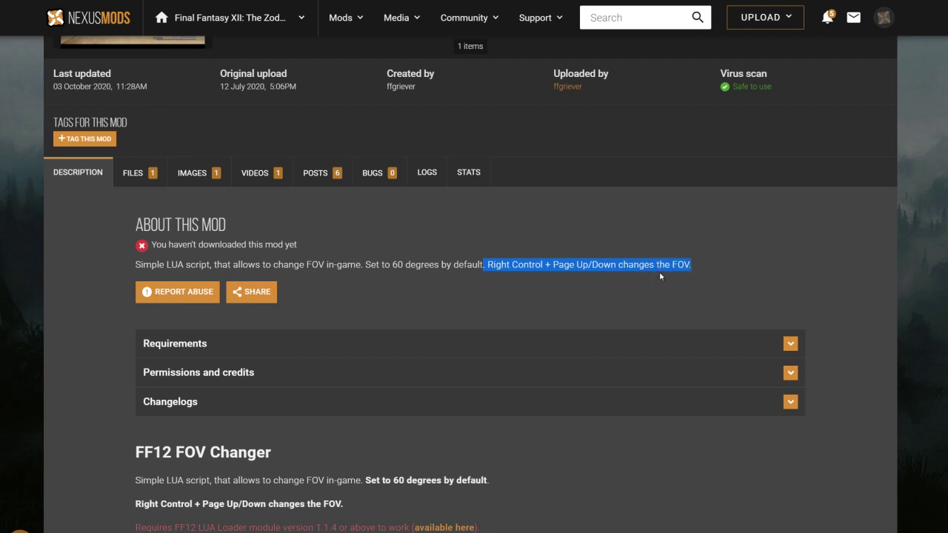
click(609, 283)
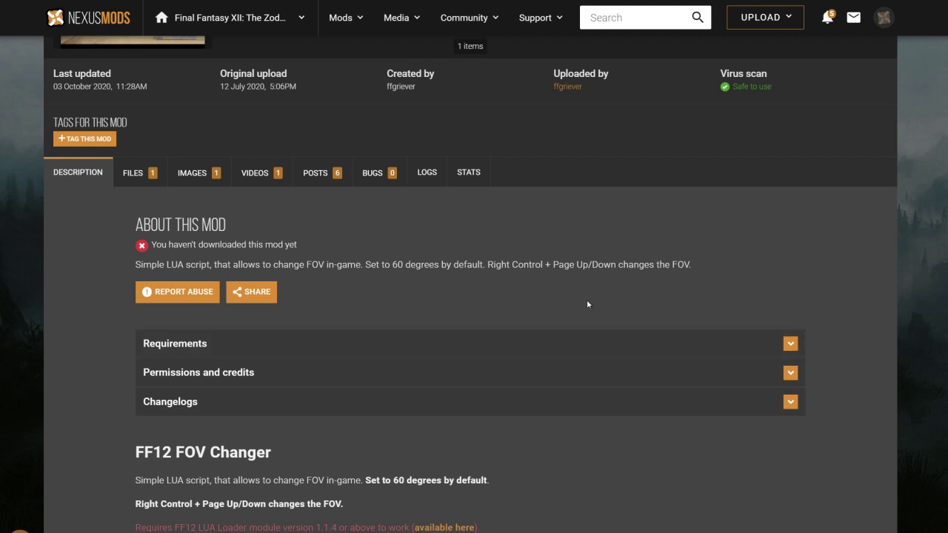
drag(390, 264, 481, 265)
click(535, 293)
scroll(535, 293, down, 1)
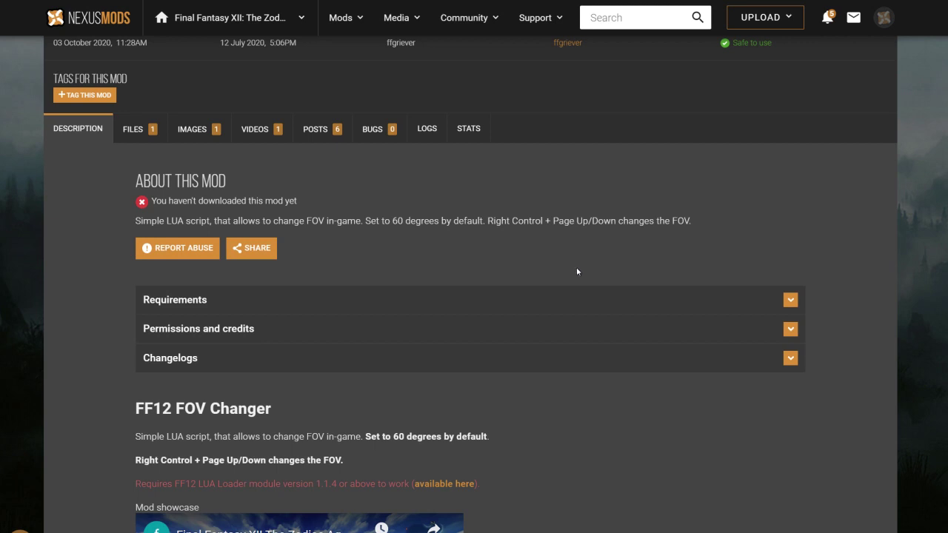
drag(366, 220, 486, 224)
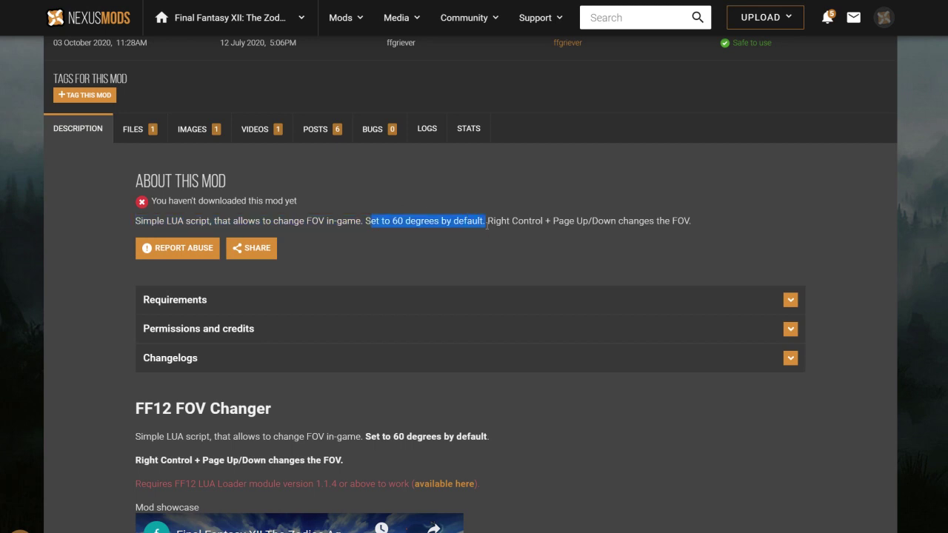
click(541, 236)
drag(395, 237, 468, 231)
click(528, 240)
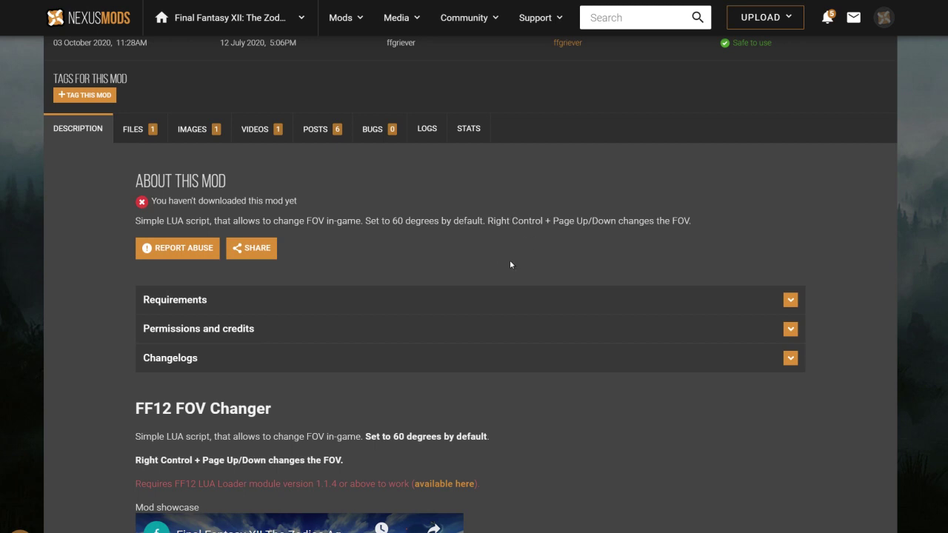
Step: View the author's screenshot of the FOV Changer mod at full size, and return to the mod description
click(192, 128)
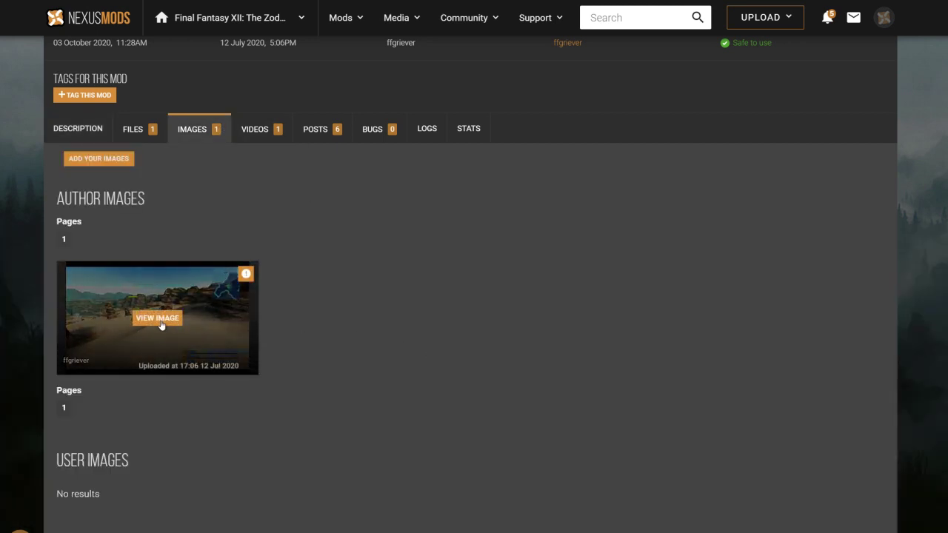
click(159, 320)
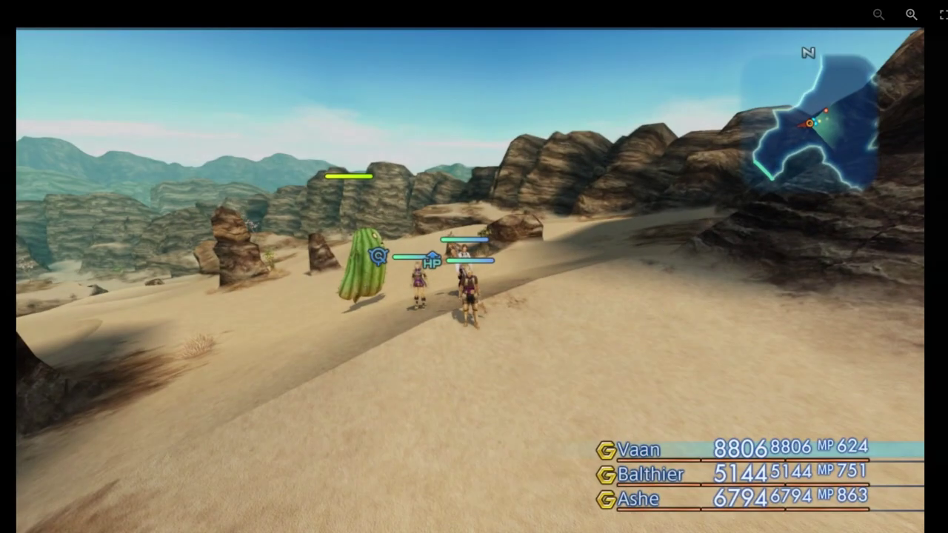
key(Escape)
click(78, 127)
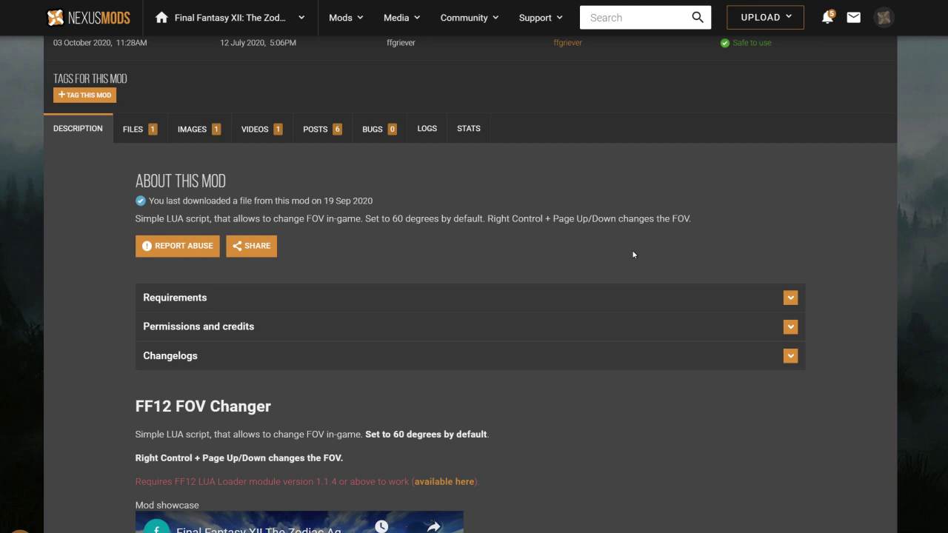
Step: Review the FOV Changer's full description, including its controls, LUA Loader requirement and showcase video
drag(729, 230, 589, 220)
click(652, 237)
scroll(687, 428, down, 2)
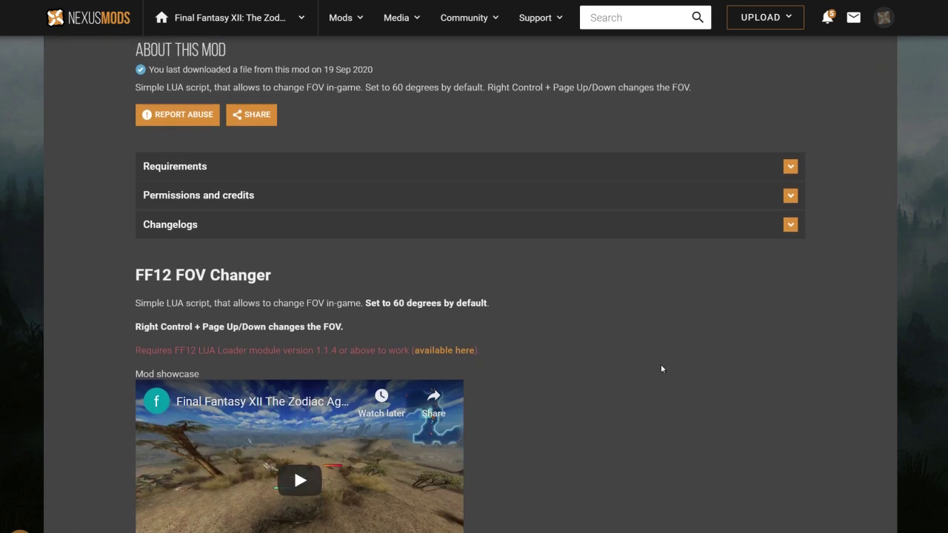
scroll(661, 368, down, 4)
scroll(661, 368, up, 5)
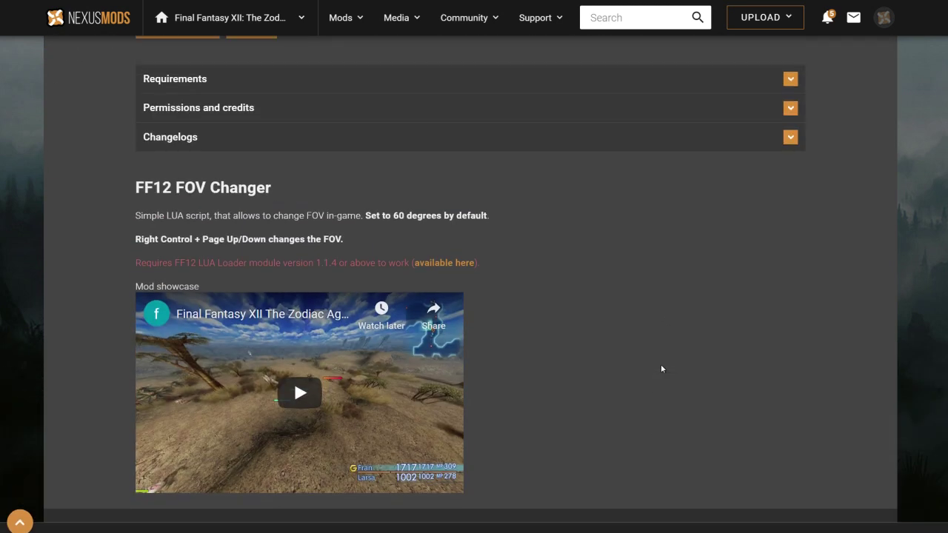
scroll(662, 368, up, 3)
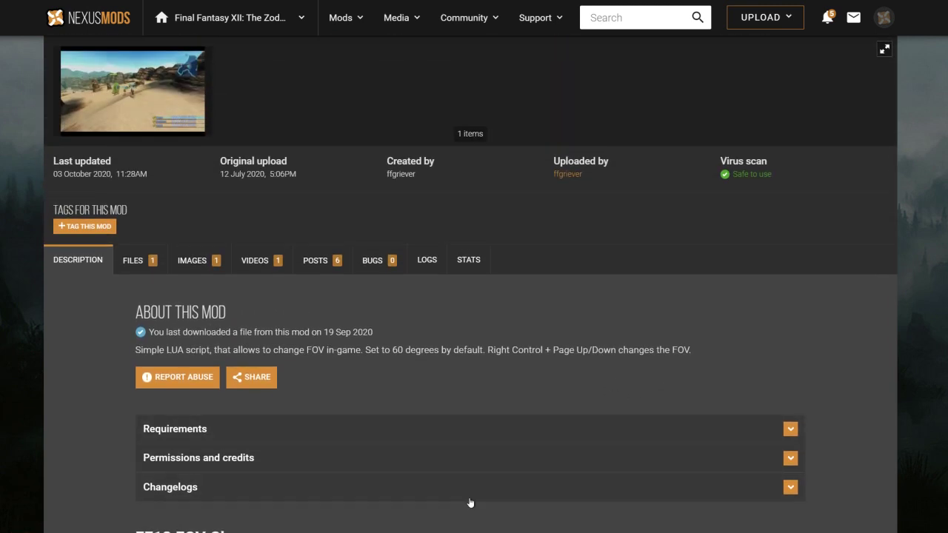
Step: Switch back to Vortex and open the Nexus Mods page of Insurgent's Bountiful Bundle
key(alt+Tab)
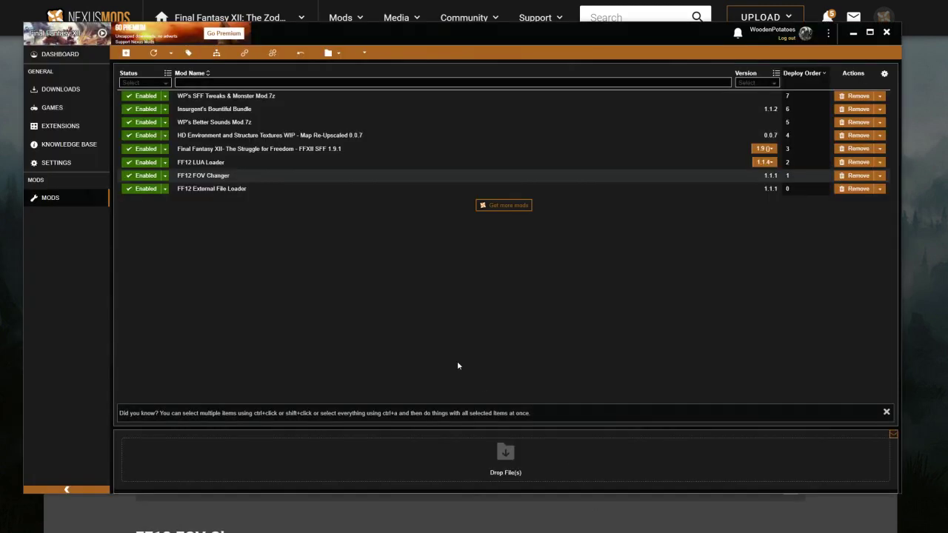
right_click(263, 111)
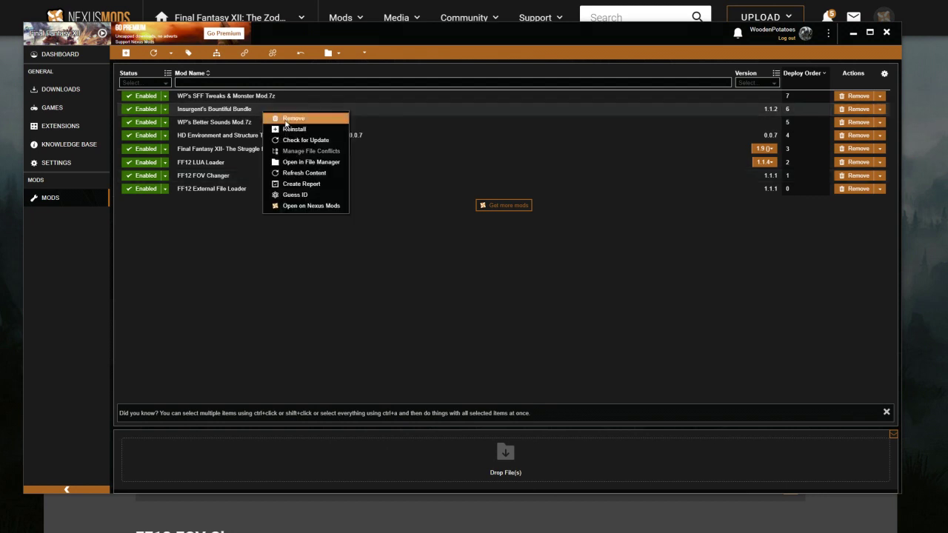
click(309, 204)
Step: Expand the requirements of The Insurgent's Bountiful Bundle and check which mods it depends on
scroll(494, 413, down, 3)
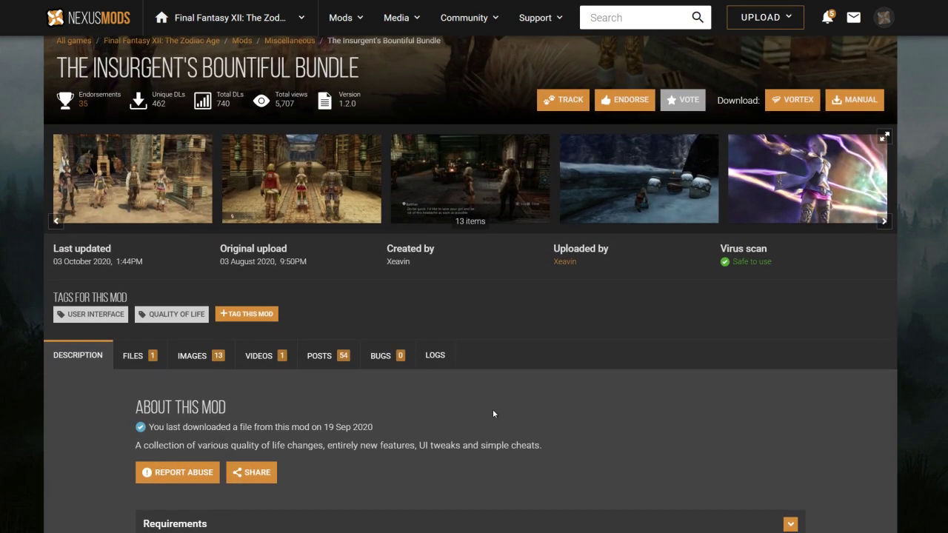
scroll(493, 413, up, 1)
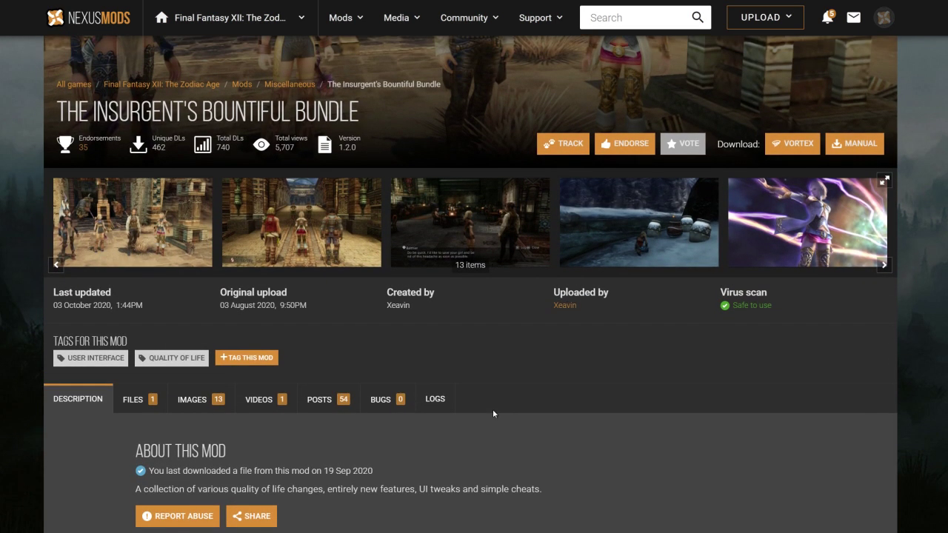
scroll(493, 414, down, 3)
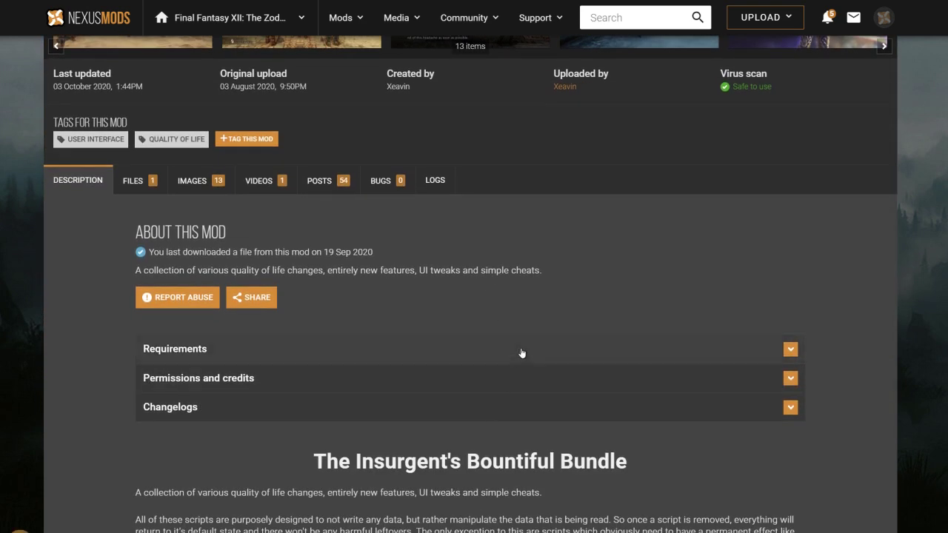
click(521, 354)
scroll(475, 307, down, 1)
drag(134, 383, 262, 413)
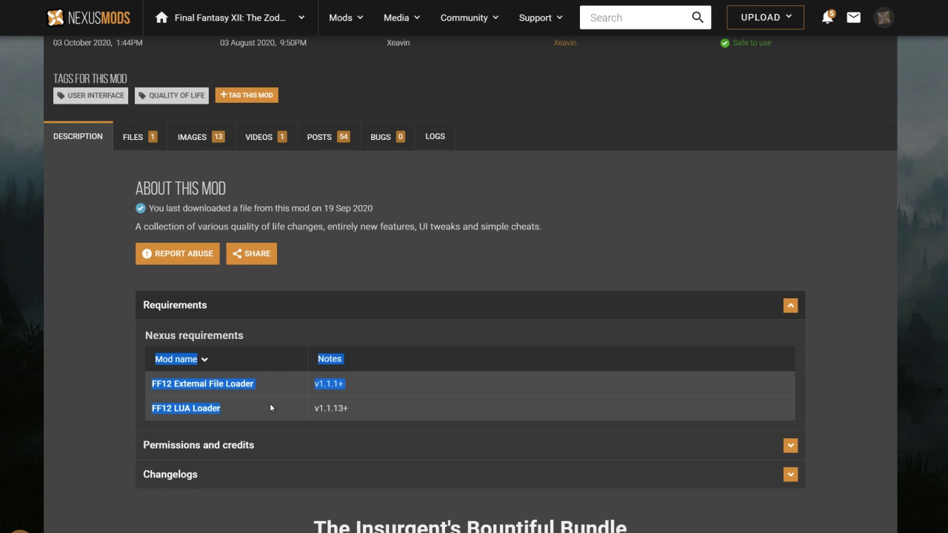
click(341, 403)
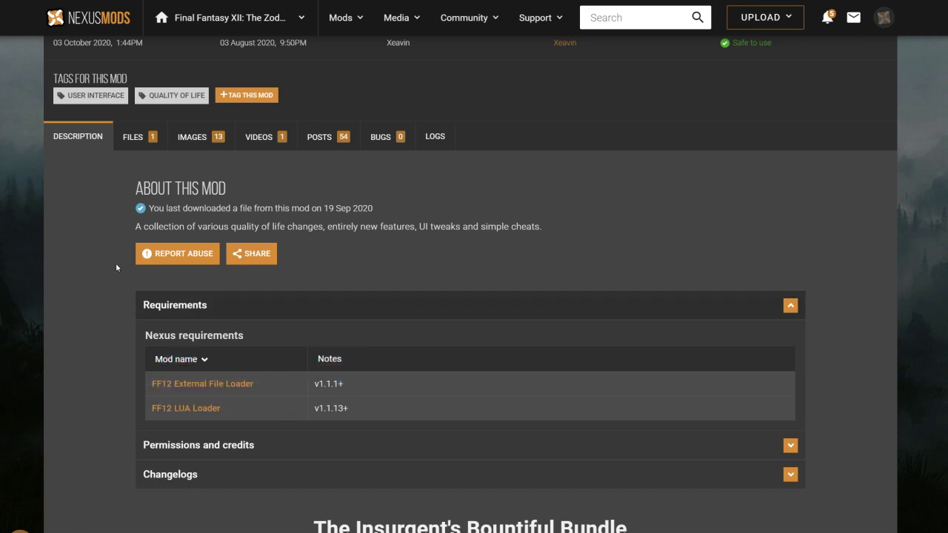
Step: Check the bundle's author and read its description, installation instructions and Party Extension features
scroll(70, 326, up, 2)
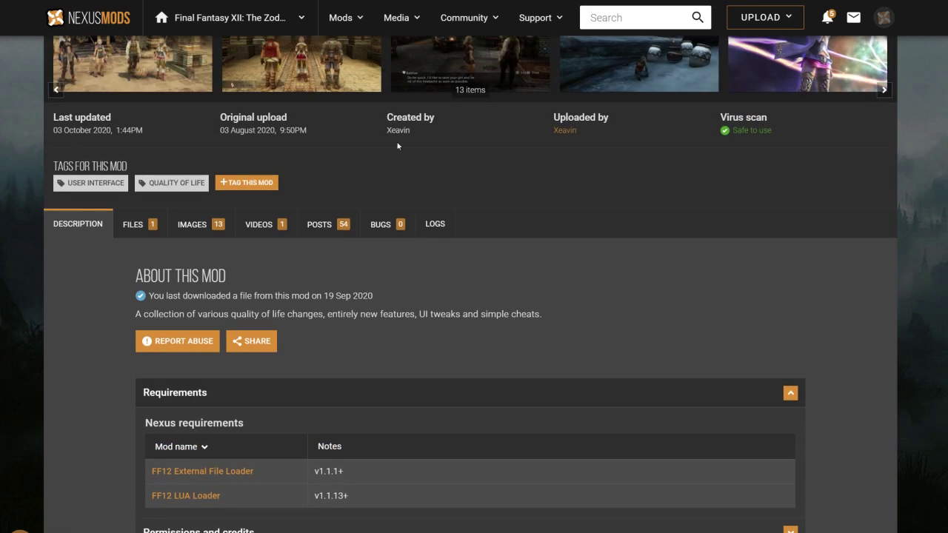
triple_click(406, 132)
click(437, 291)
scroll(474, 297, down, 4)
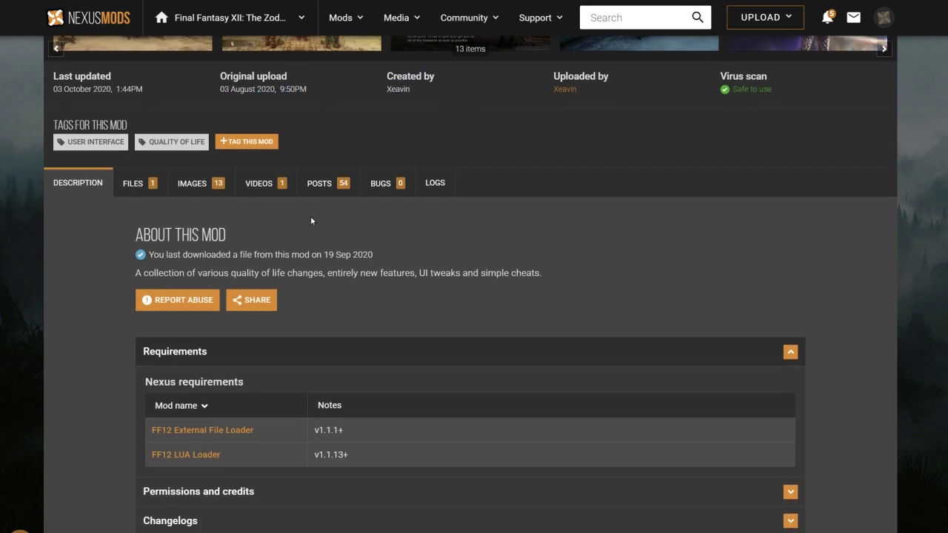
scroll(164, 320, down, 3)
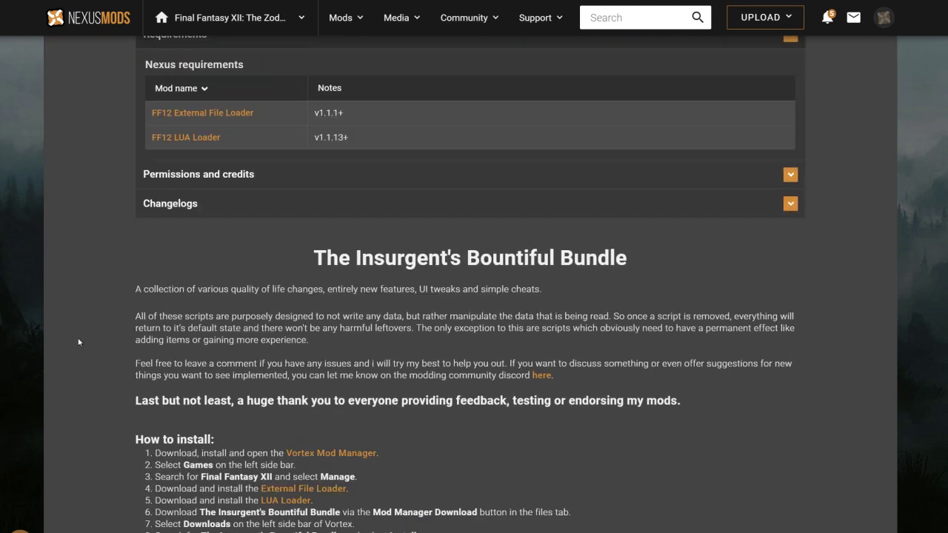
scroll(109, 300, down, 1)
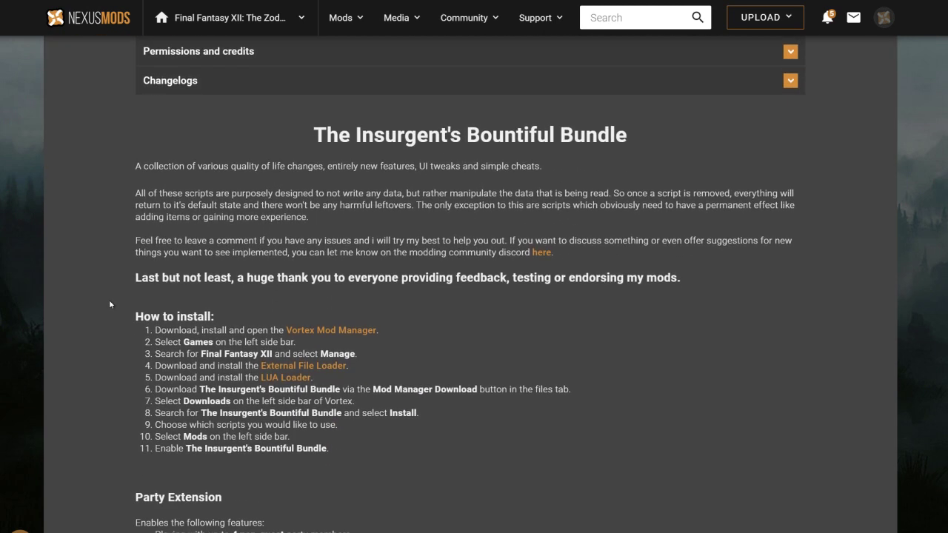
scroll(139, 299, down, 1)
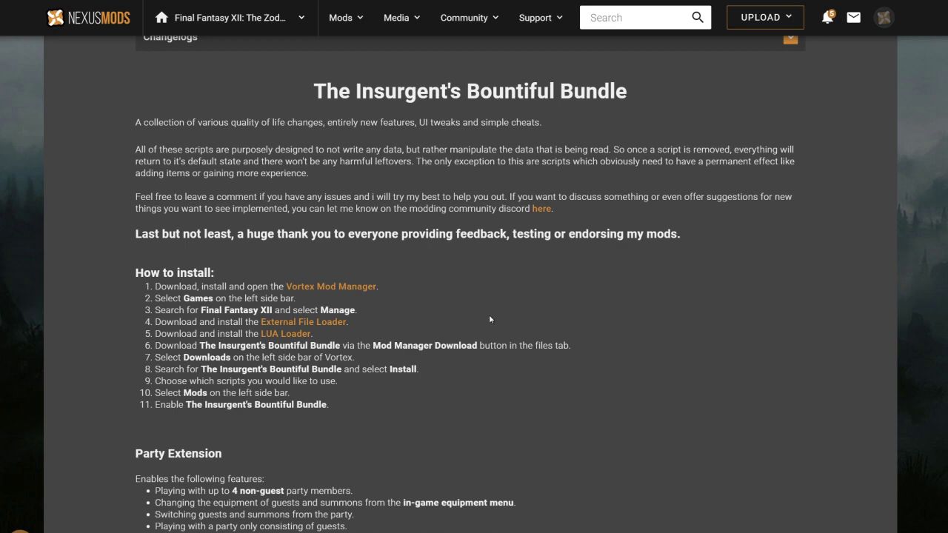
scroll(489, 319, down, 1)
scroll(490, 319, up, 5)
scroll(612, 508, down, 5)
Step: Switch to Vortex and reinstall Insurgent's Bountiful Bundle, replacing the existing installation in all profiles
key(alt+Tab)
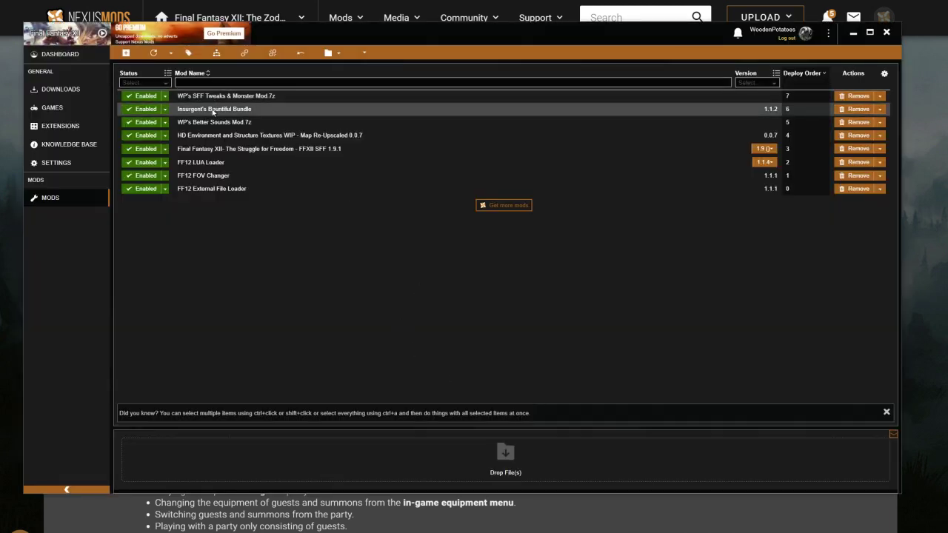
right_click(214, 110)
click(242, 128)
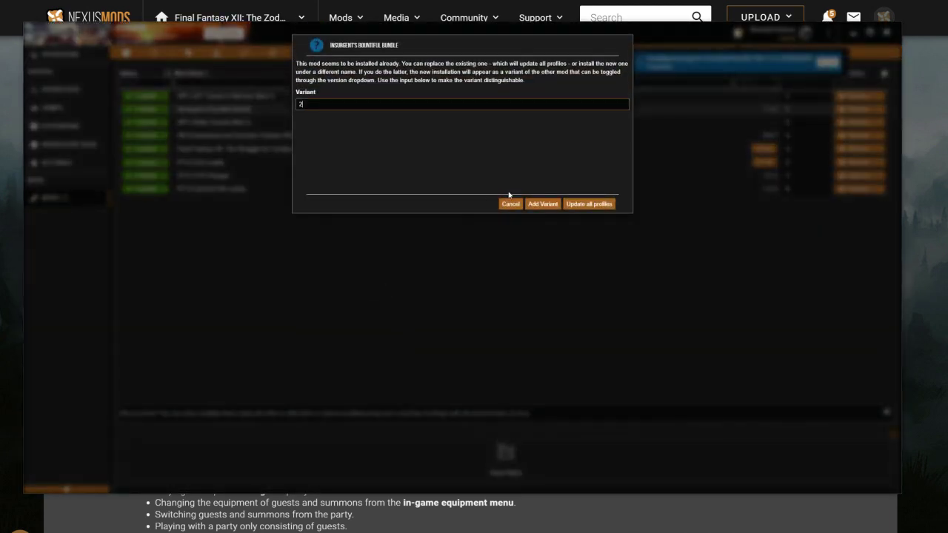
click(588, 204)
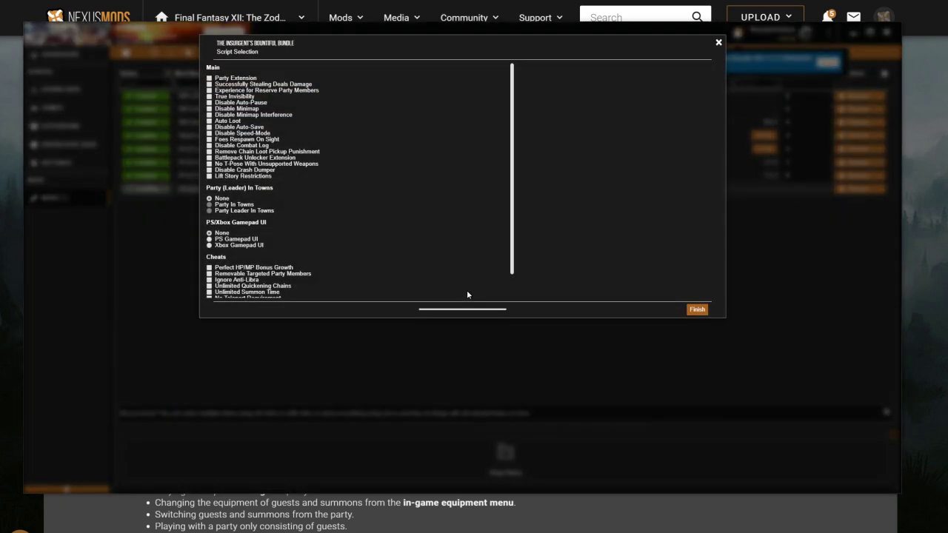
Step: Review the bundle's script options and enable Ignore Anti-Libra, Disable Minimap and Disable Auto-Pause
mouse_move(235, 77)
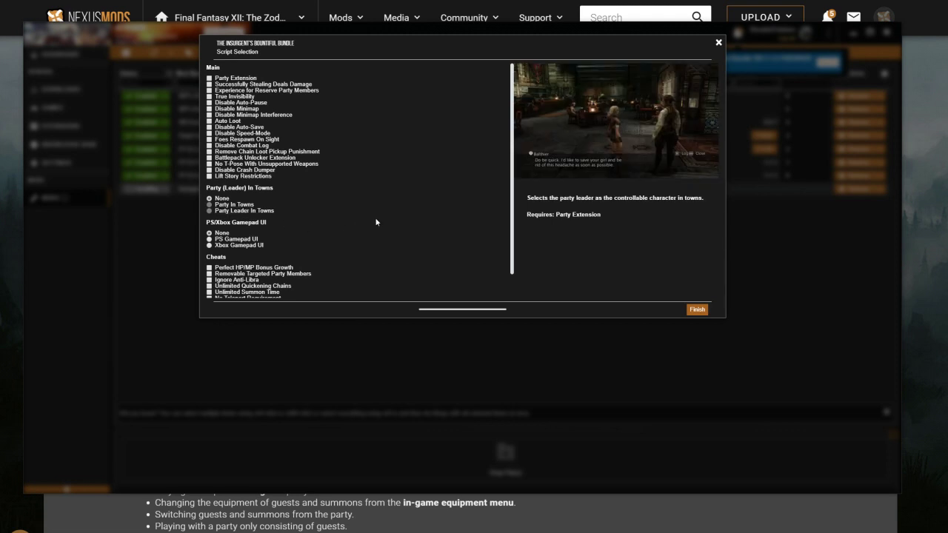
scroll(374, 217, down, 1)
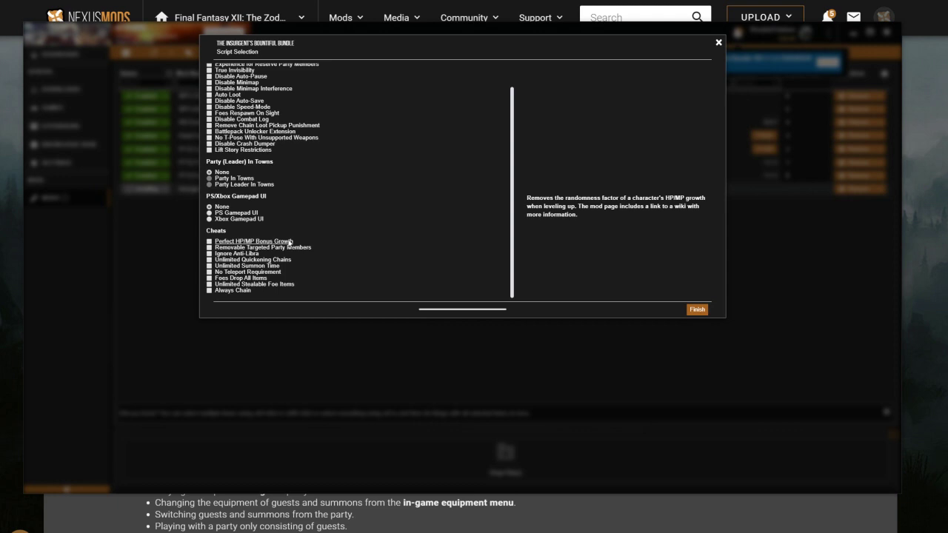
click(249, 256)
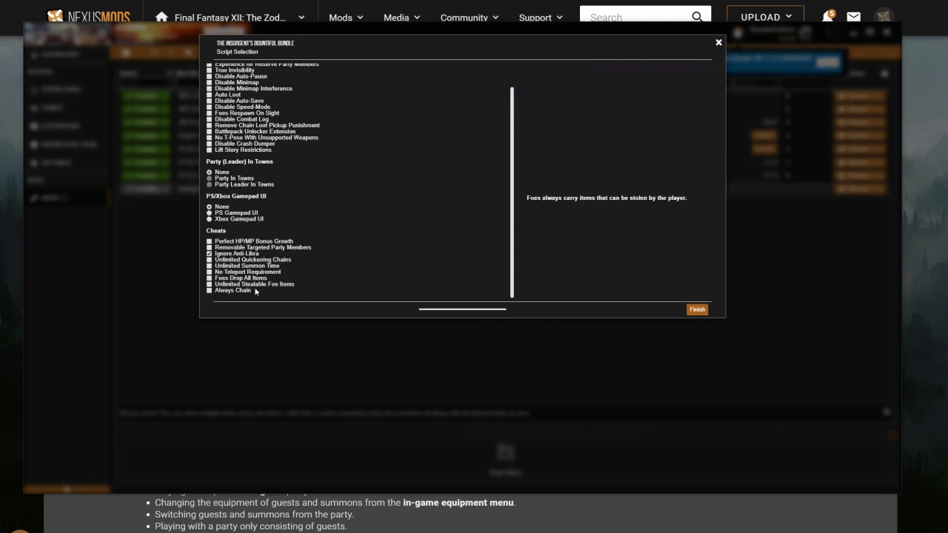
scroll(338, 281, up, 2)
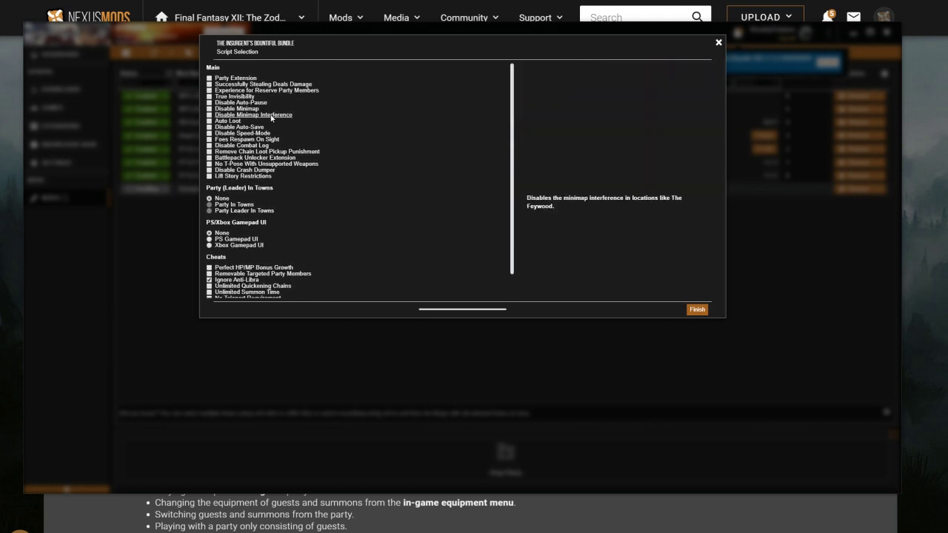
click(247, 109)
click(259, 103)
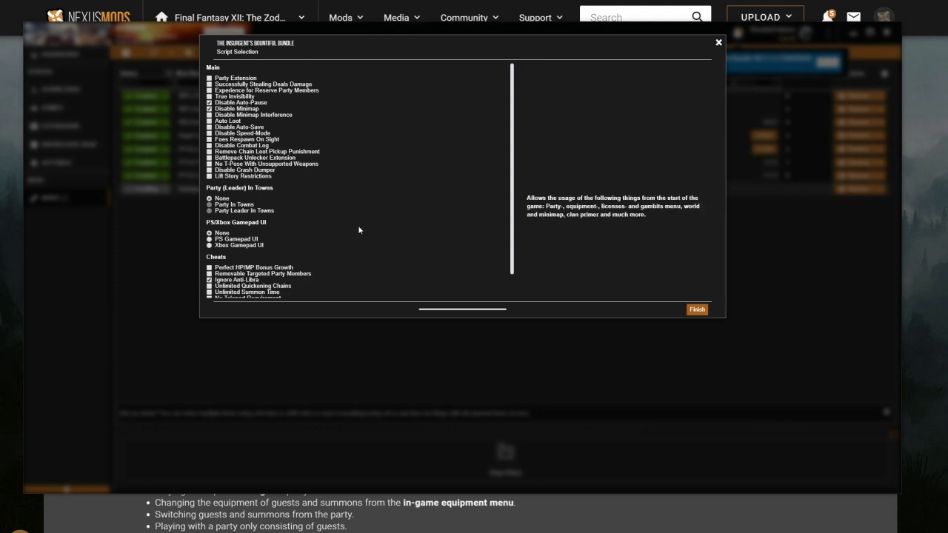
scroll(378, 189, down, 1)
scroll(355, 150, up, 1)
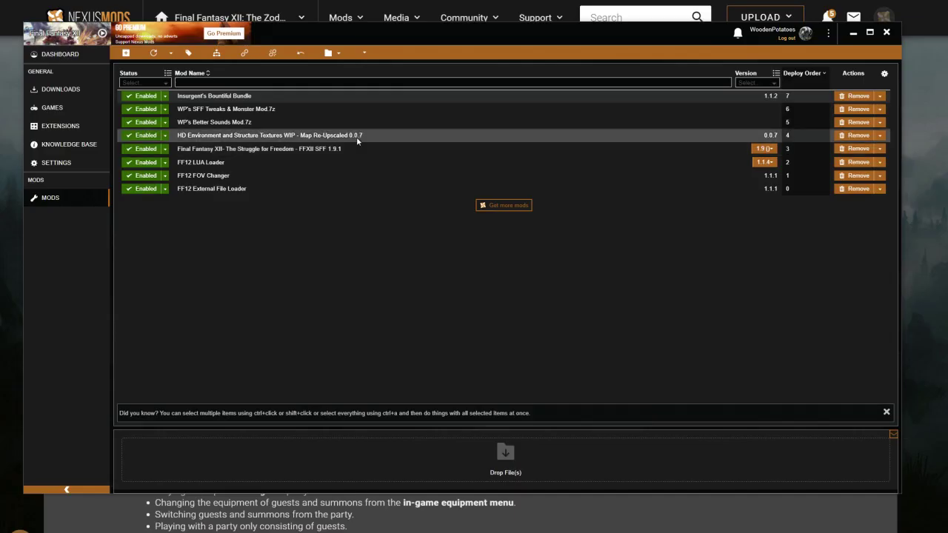
Step: Open the Nexus Mods page of the HD Environment and Structure Textures mod and check its title and author
right_click(359, 139)
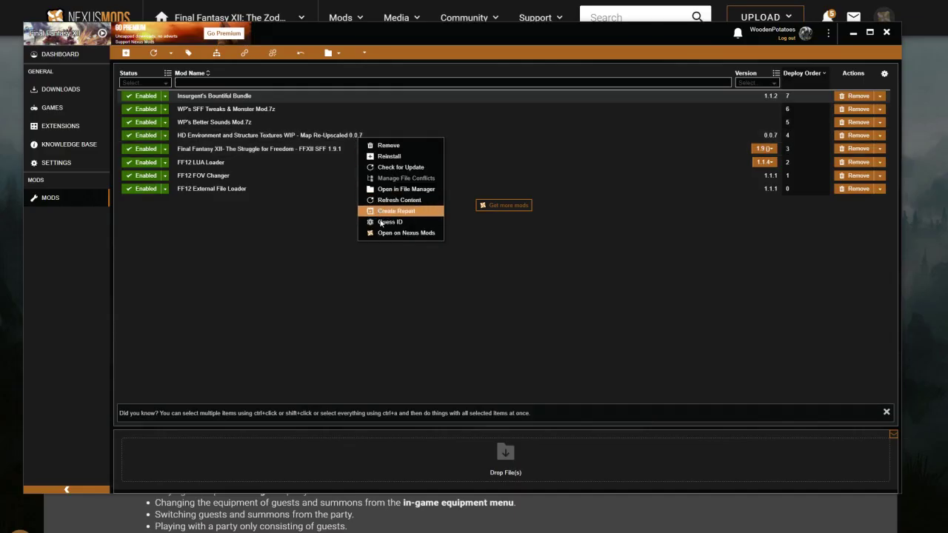
click(392, 233)
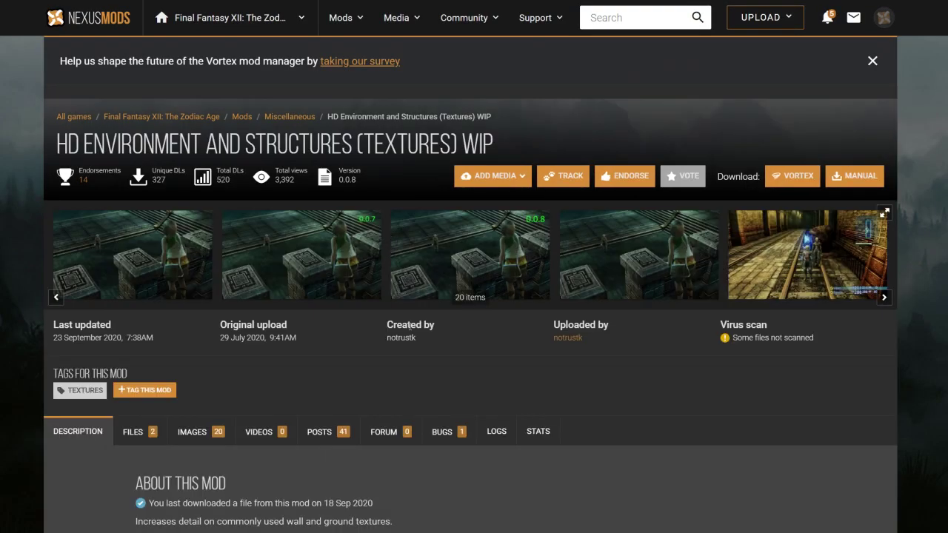
drag(256, 144, 513, 156)
click(513, 155)
drag(423, 339, 379, 334)
click(379, 336)
scroll(525, 363, down, 1)
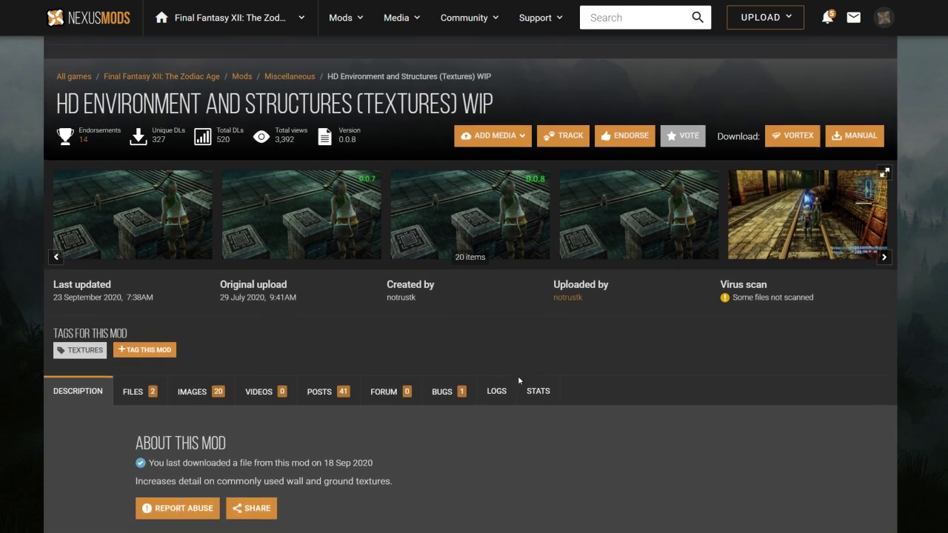
Step: View the texture mod's author images full size and compare the 0.0.7 and 0.0.8 screenshots
click(201, 345)
scroll(362, 315, down, 3)
click(164, 270)
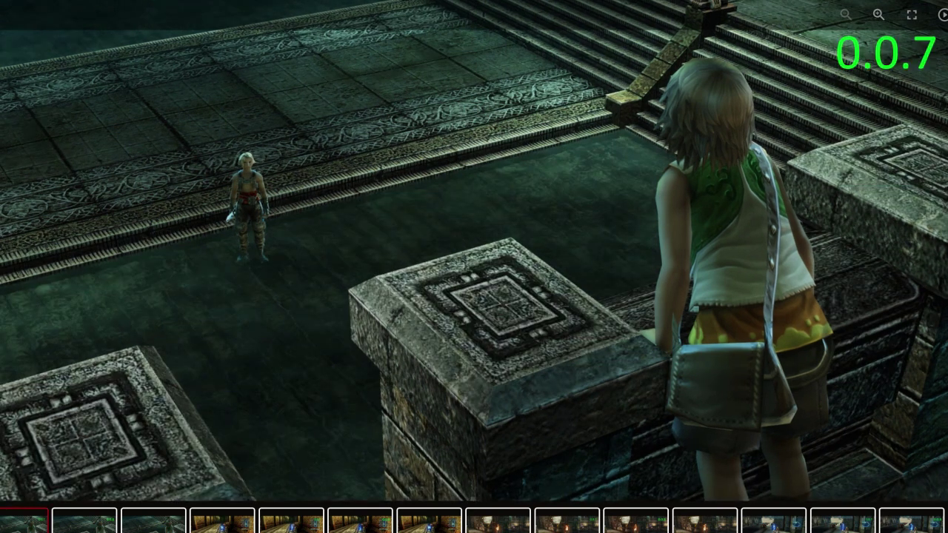
key(Right)
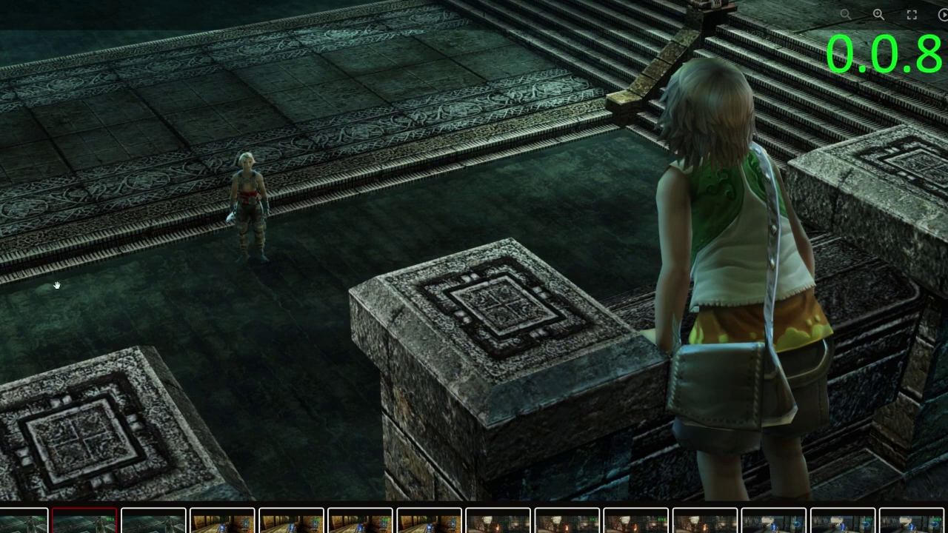
key(Left)
key(Right)
key(Right)
key(Right)
key(Right)
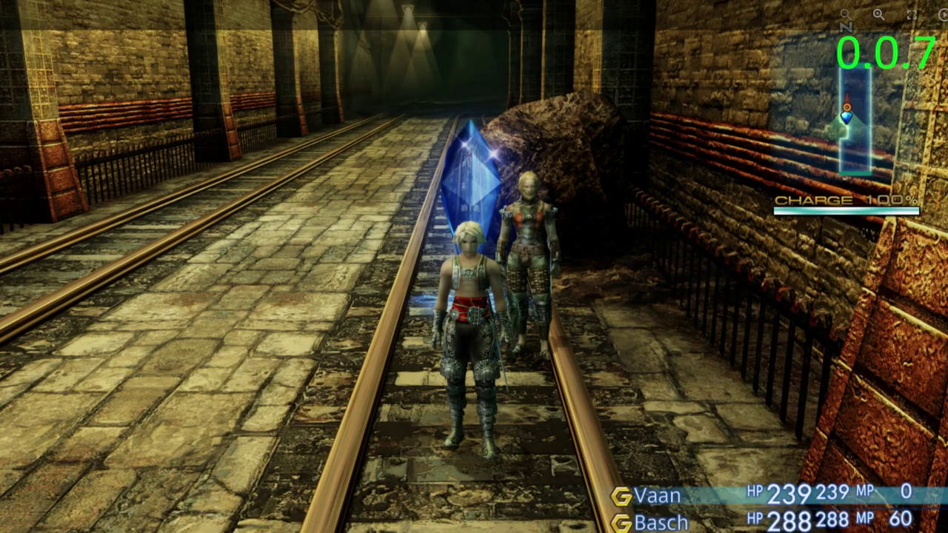
key(Escape)
scroll(320, 134, up, 1)
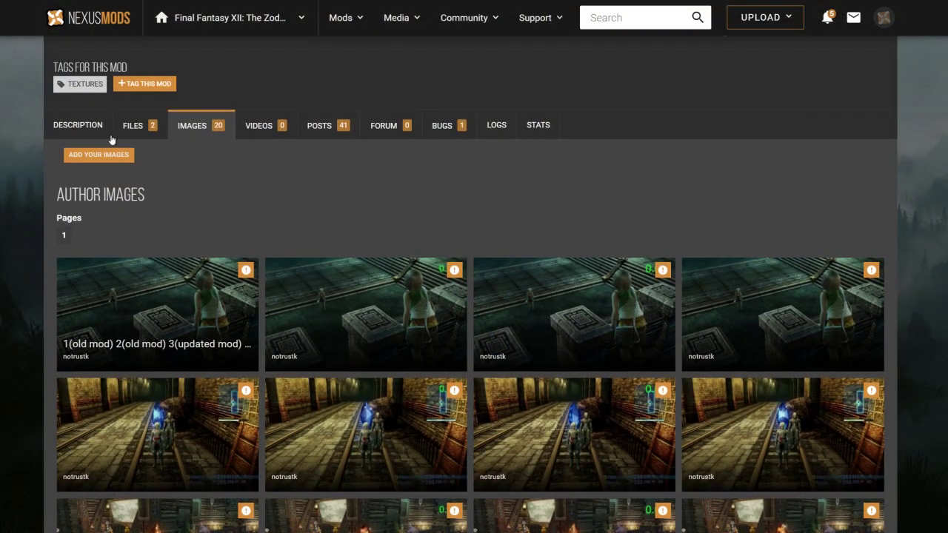
Step: Read the texture mod's description, including its known bugs and DrakLab Mod Loader installation instructions
click(78, 128)
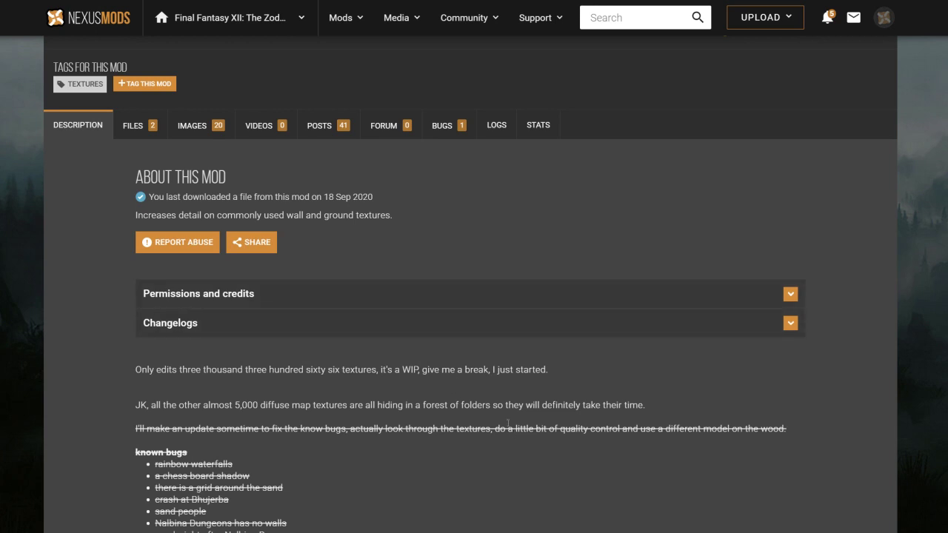
click(213, 127)
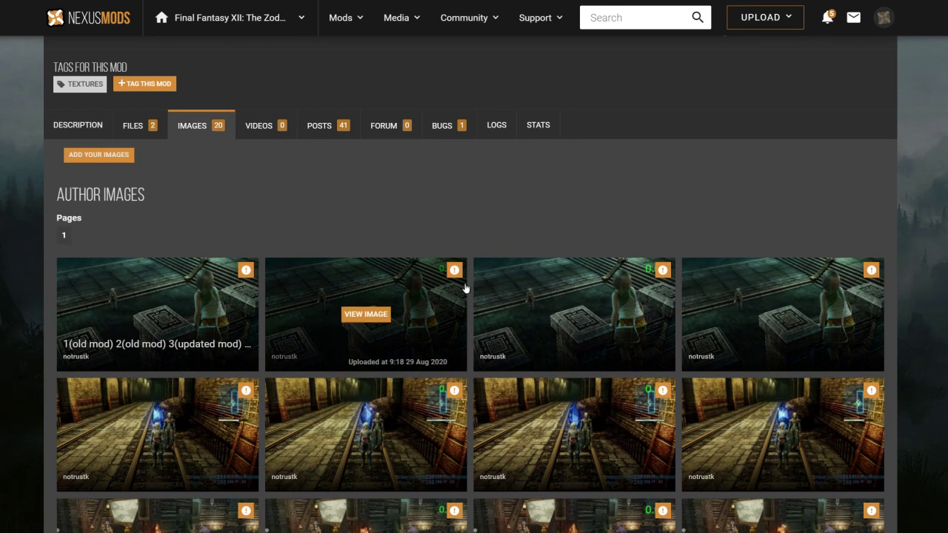
click(79, 126)
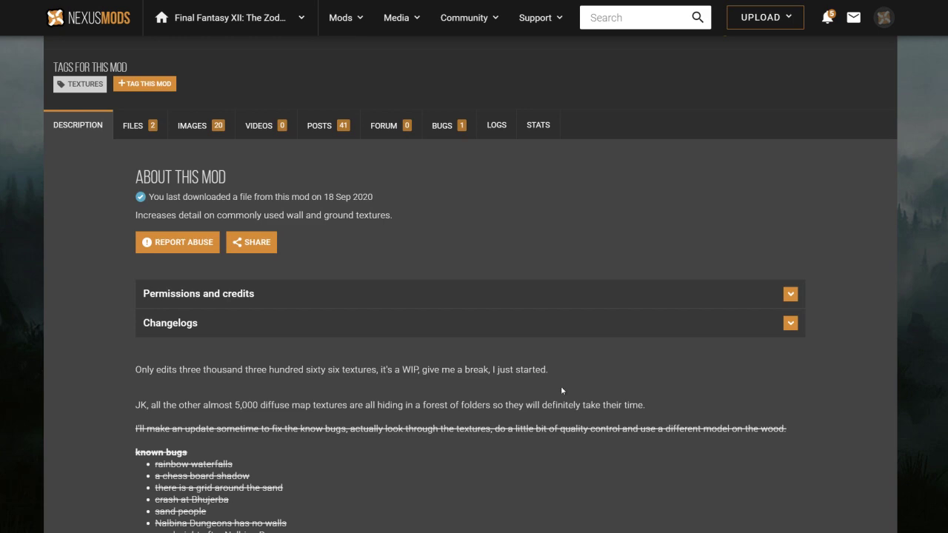
scroll(561, 368, down, 2)
scroll(561, 368, down, 5)
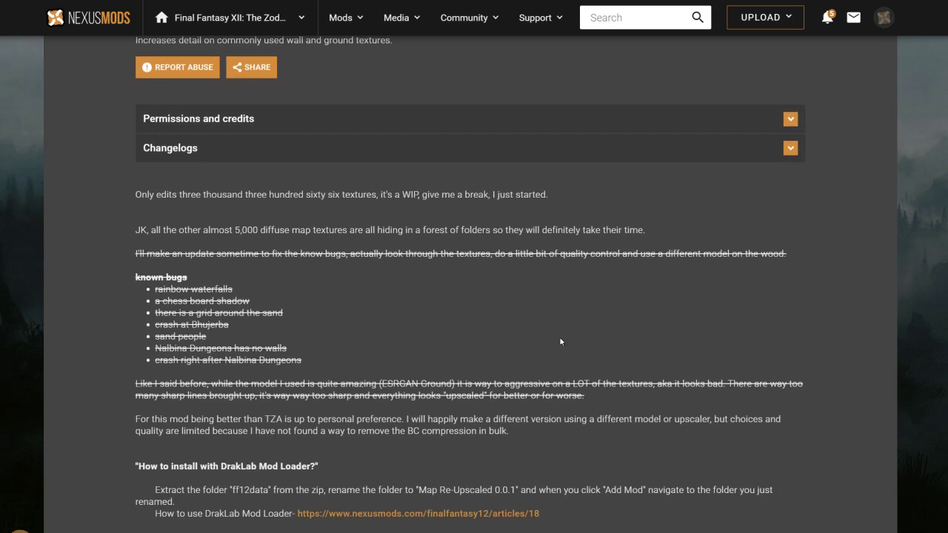
scroll(645, 365, down, 2)
scroll(644, 366, up, 12)
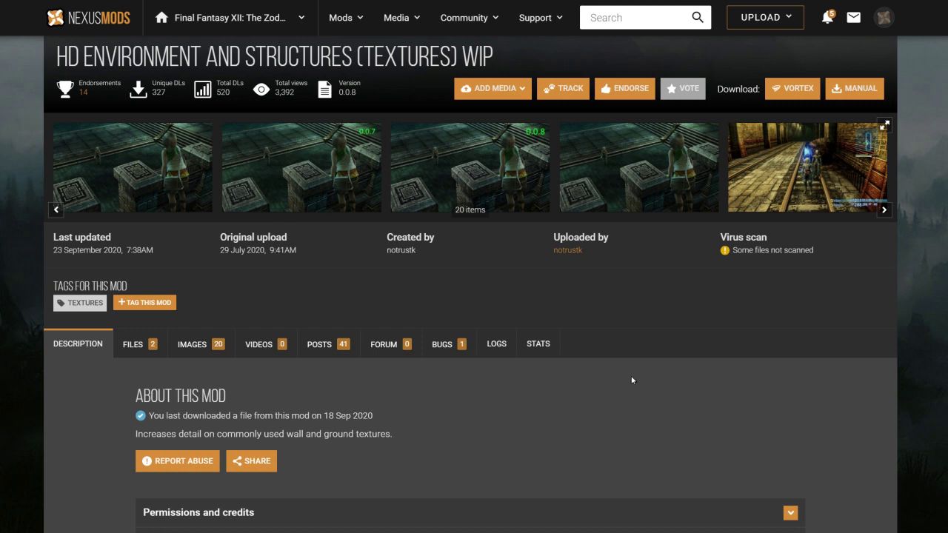
Step: Switch back to Vortex and check the actions available for WP's Better Sounds Mod
key(alt+Tab)
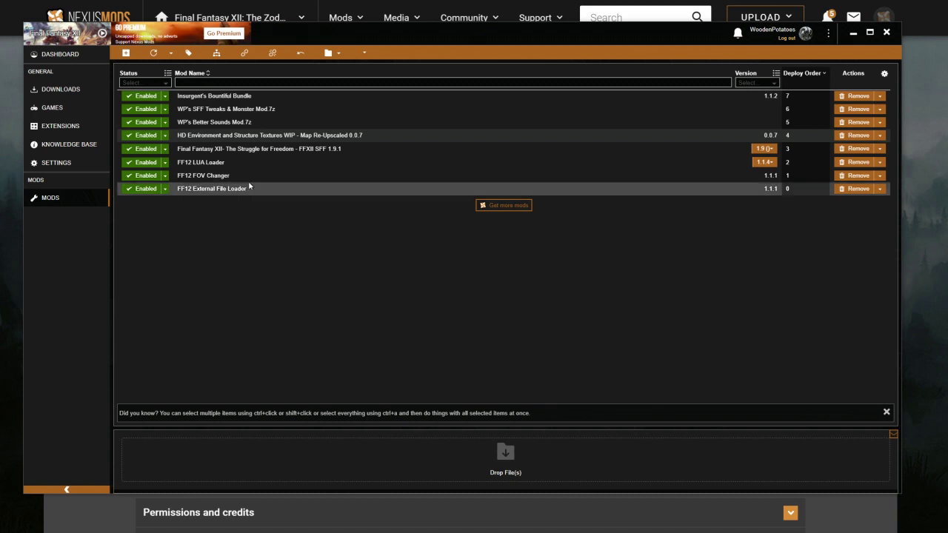
right_click(276, 124)
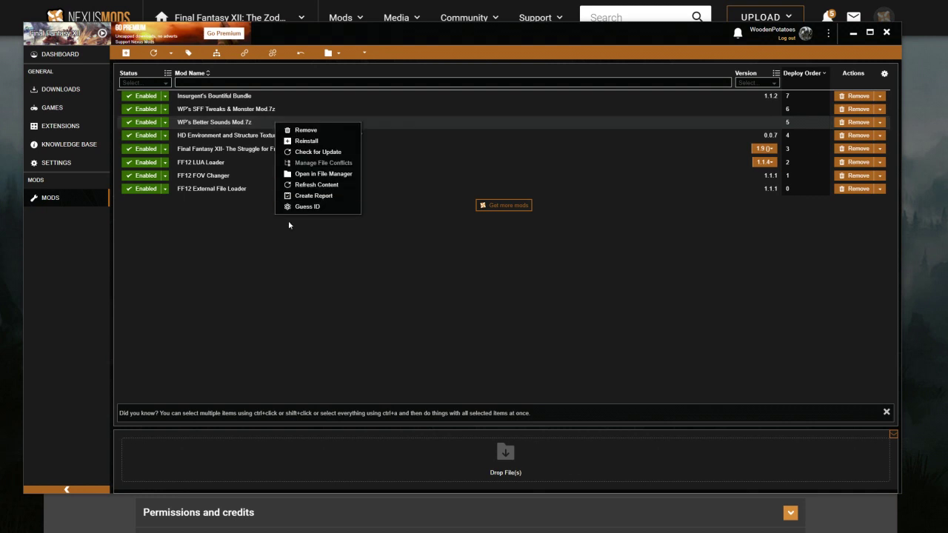
click(330, 284)
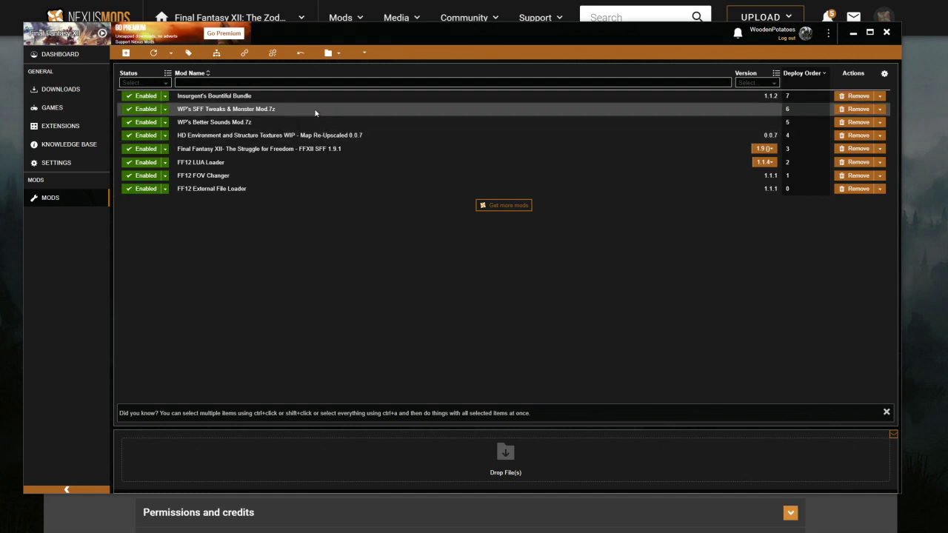
Step: Open the Nexus Mods page of Final Fantasy XII- The Struggle for Freedom and check who created it
right_click(313, 150)
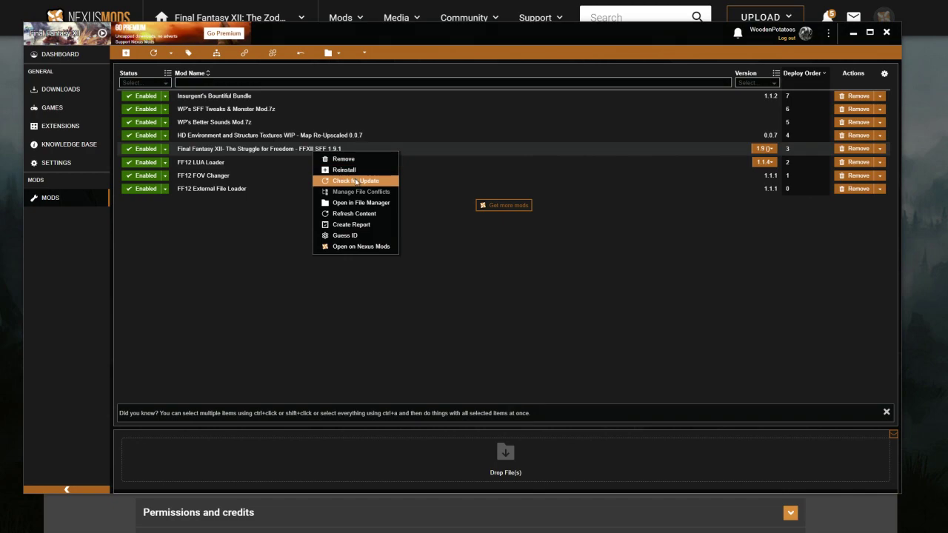
click(348, 246)
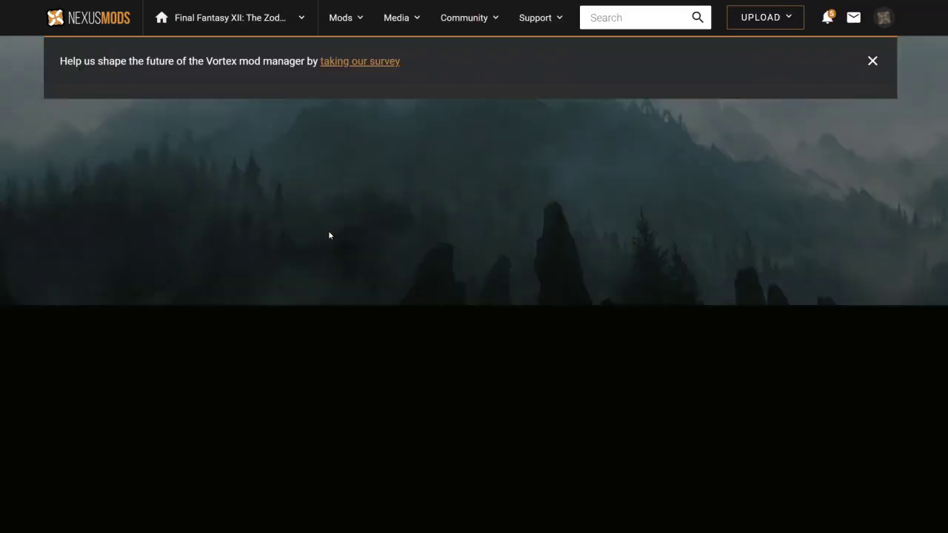
scroll(443, 442, down, 1)
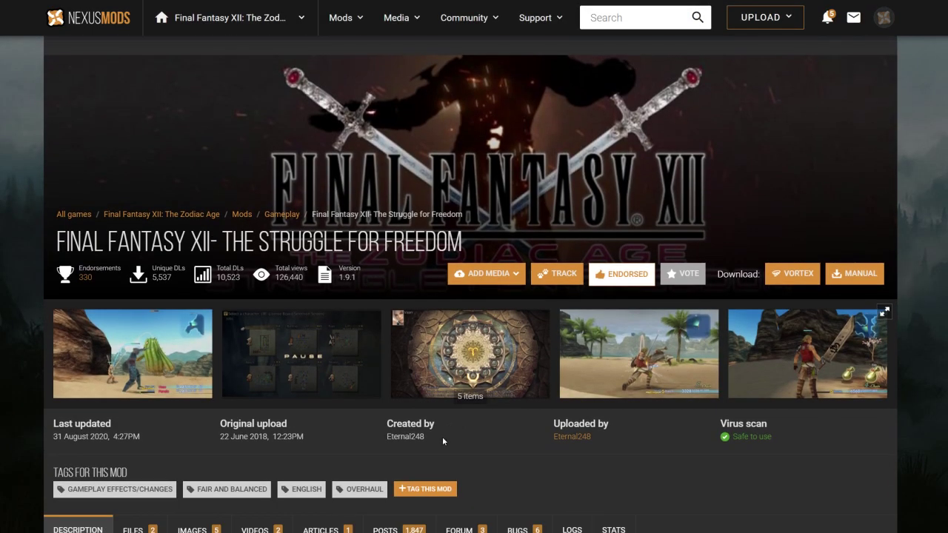
scroll(470, 436, down, 2)
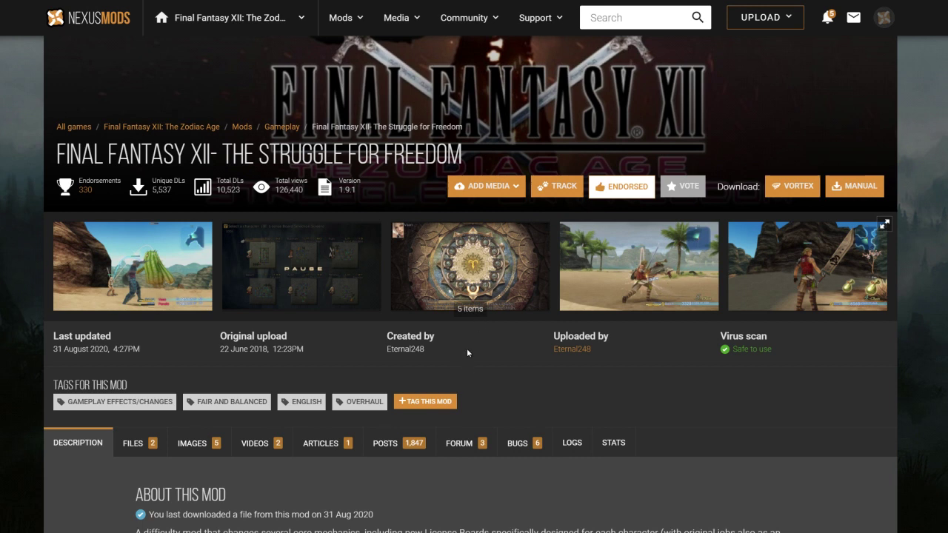
scroll(466, 348, down, 1)
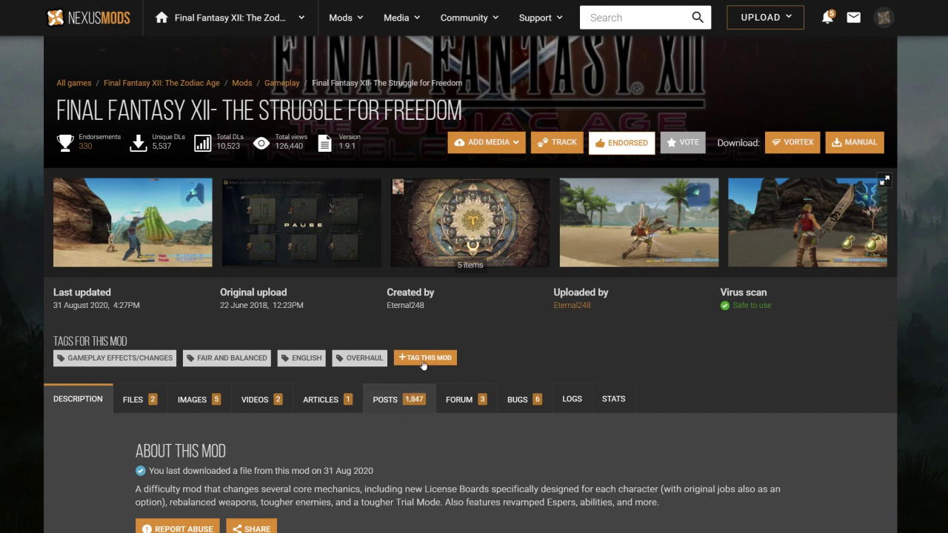
drag(447, 306, 387, 290)
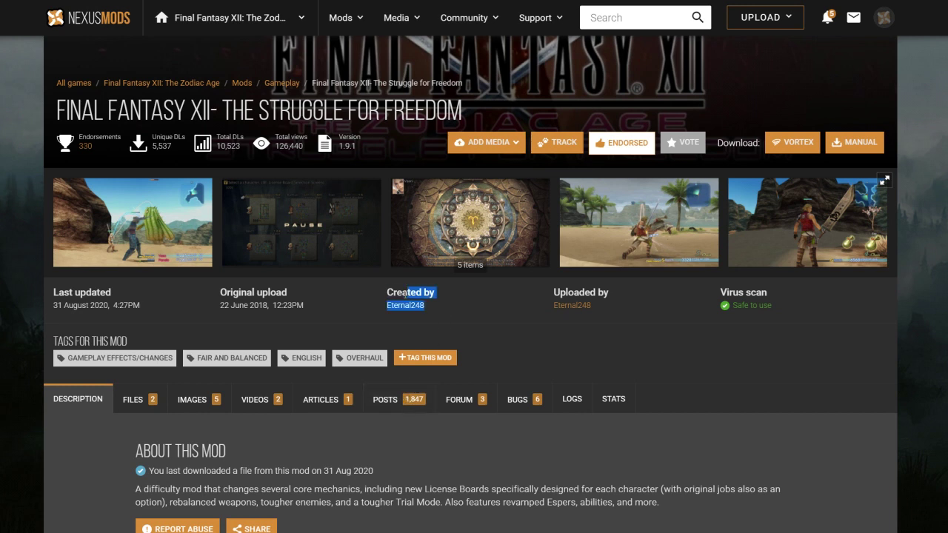
click(452, 309)
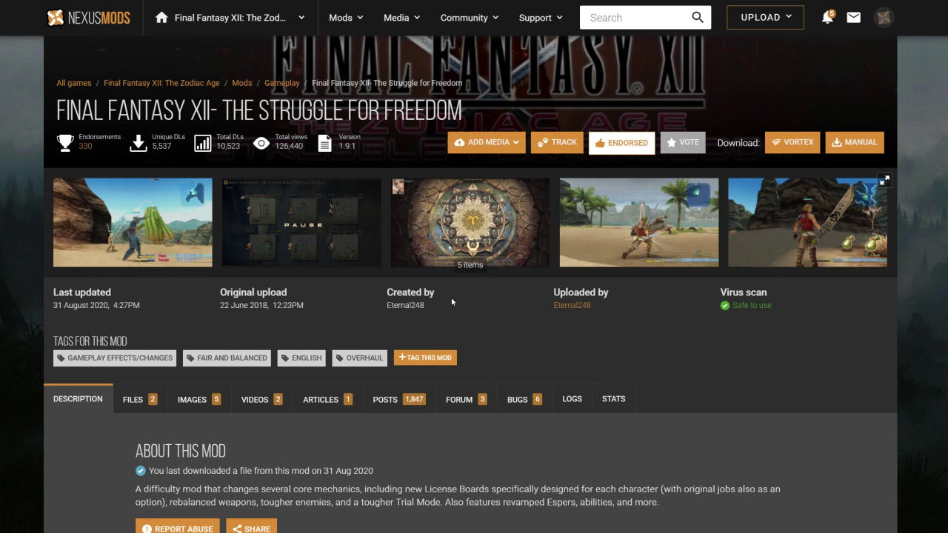
Step: Examine the About This Mod summary and the mod details of The Struggle for Freedom
scroll(451, 297, down, 3)
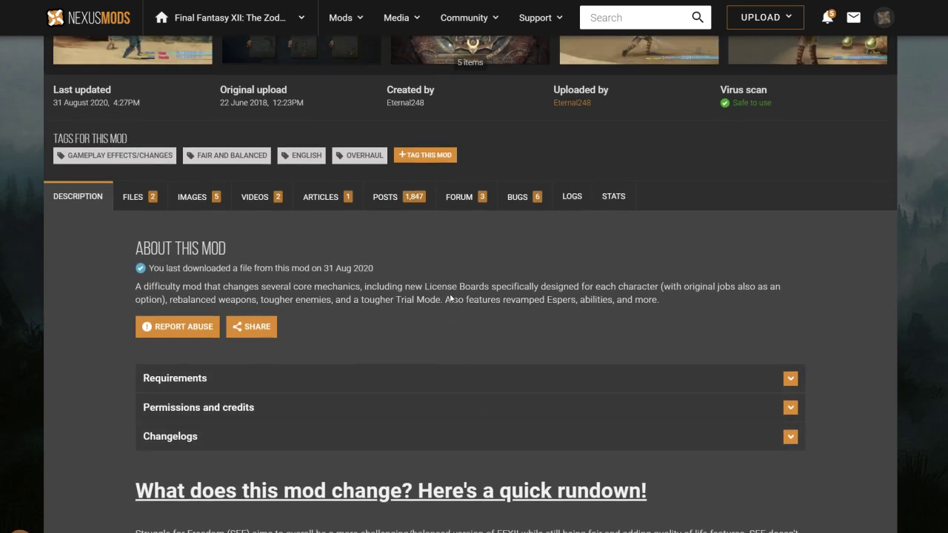
scroll(451, 297, up, 1)
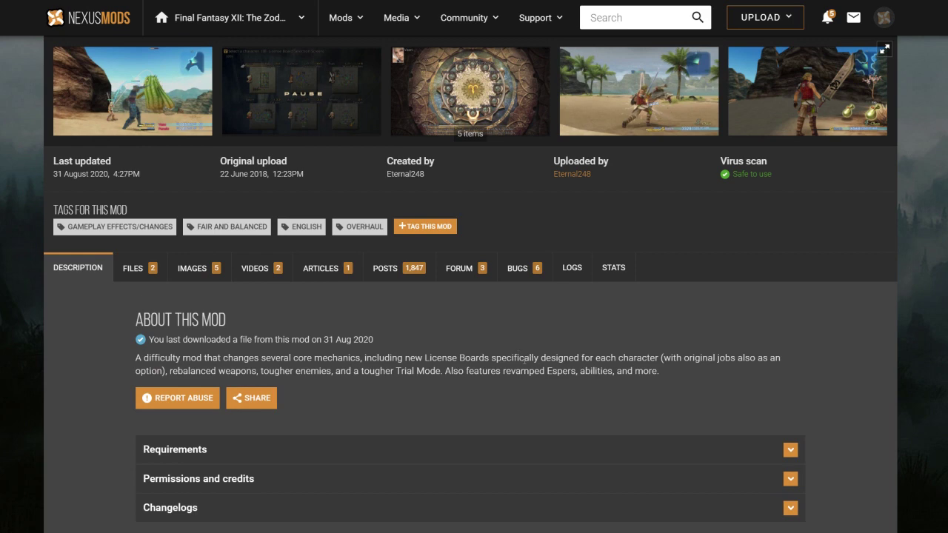
scroll(524, 360, down, 1)
scroll(519, 356, up, 3)
scroll(520, 362, down, 1)
scroll(520, 362, down, 1)
scroll(520, 359, down, 1)
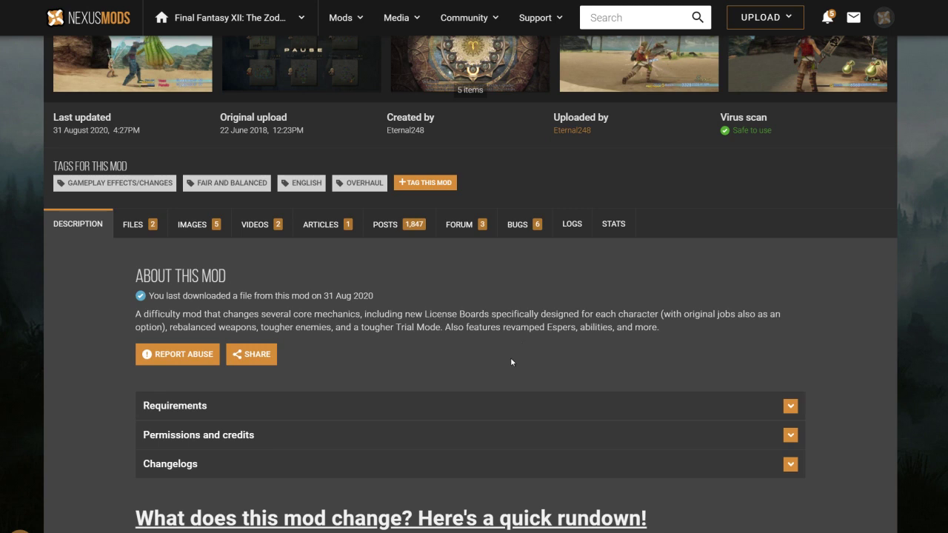
scroll(511, 362, up, 2)
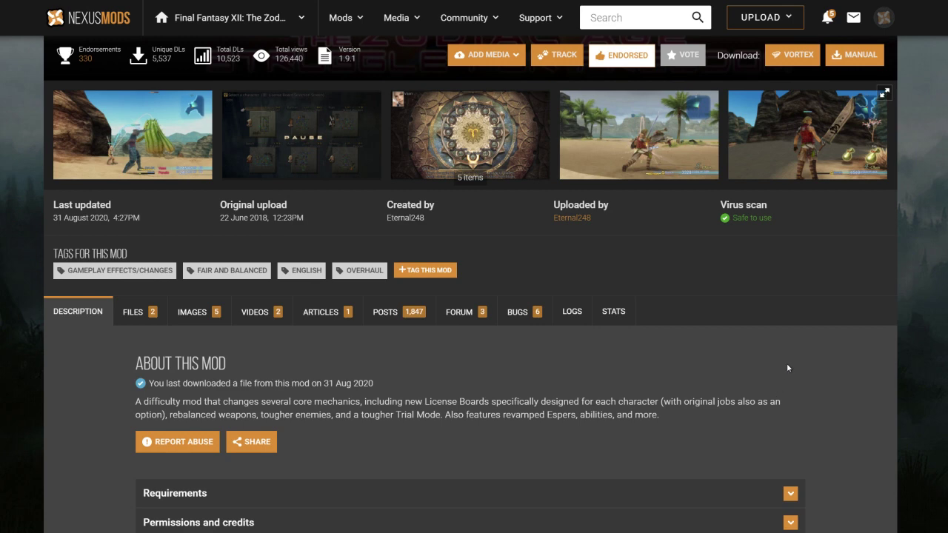
Step: Reread the mod's summary of License Boards, rebalanced weapons and tougher enemies, down to the start of the rundown of changes
scroll(843, 403, down, 2)
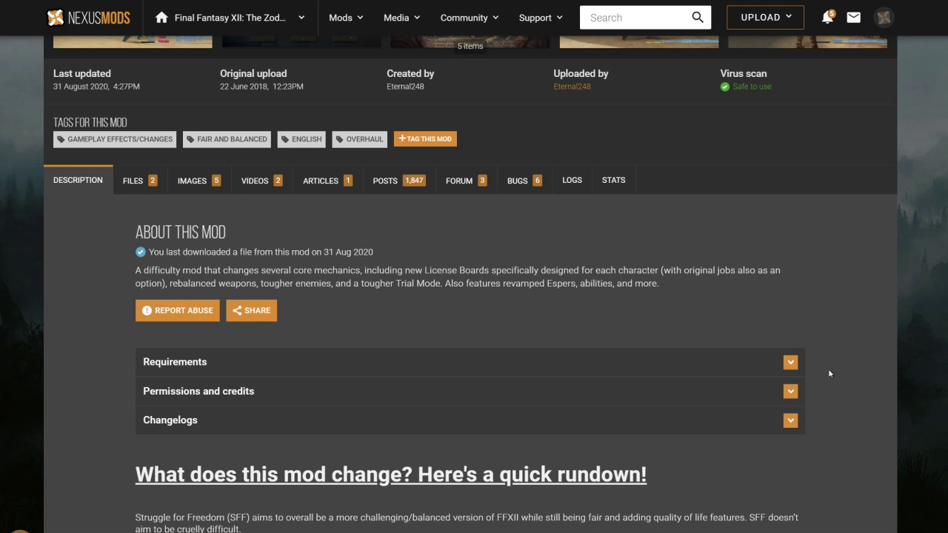
drag(676, 280, 465, 270)
click(492, 251)
scroll(678, 334, up, 1)
scroll(680, 314, up, 2)
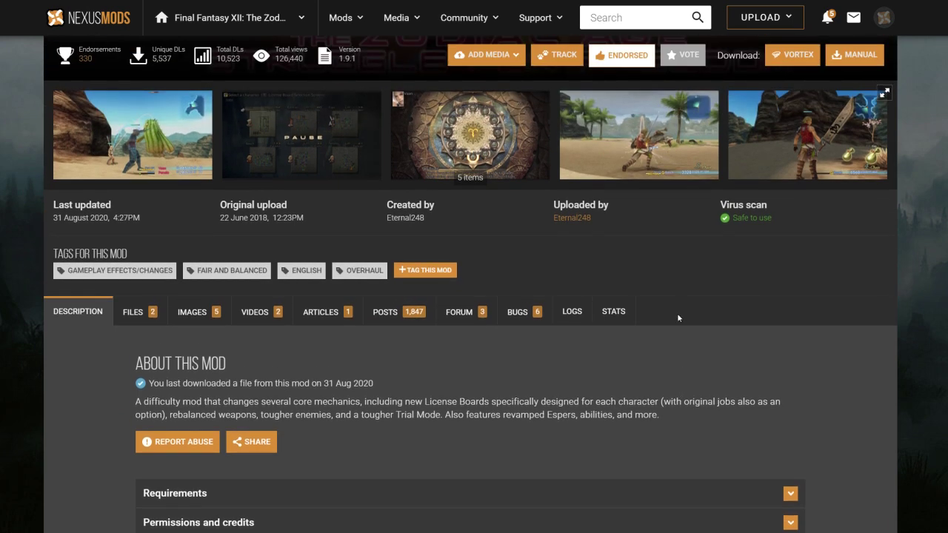
scroll(707, 385, up, 2)
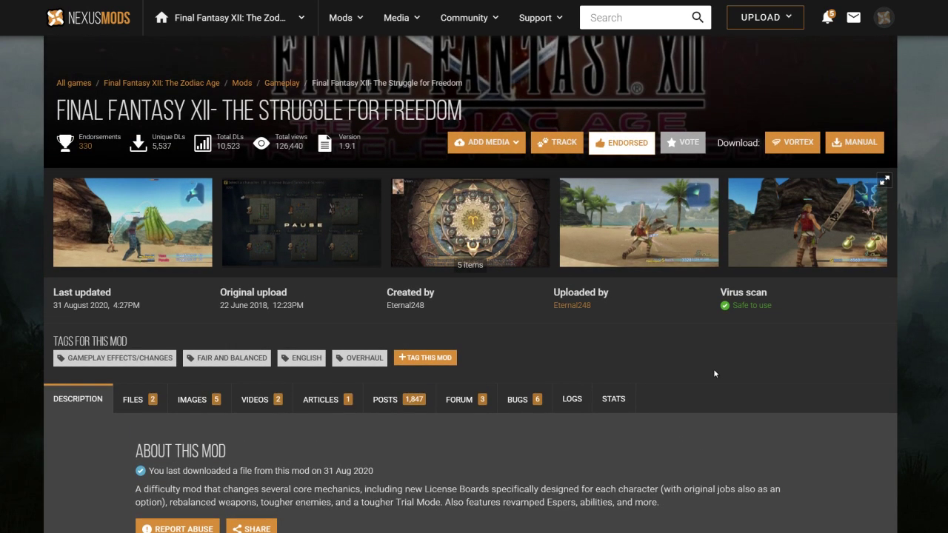
scroll(713, 369, down, 5)
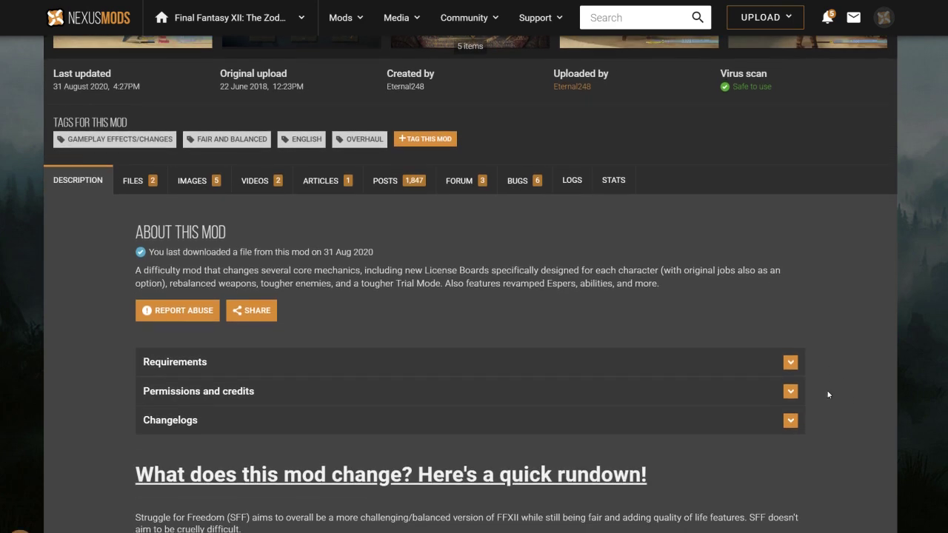
scroll(839, 364, down, 1)
scroll(842, 352, down, 1)
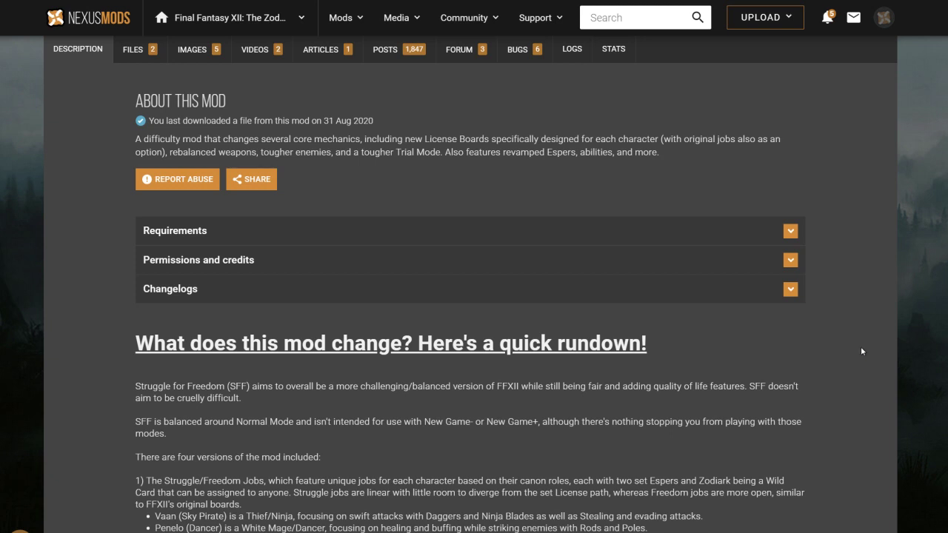
Step: Look over the rundown's list of included mod versions, highlighting the PS2 Board and the two 12 Jobs options
scroll(778, 346, down, 5)
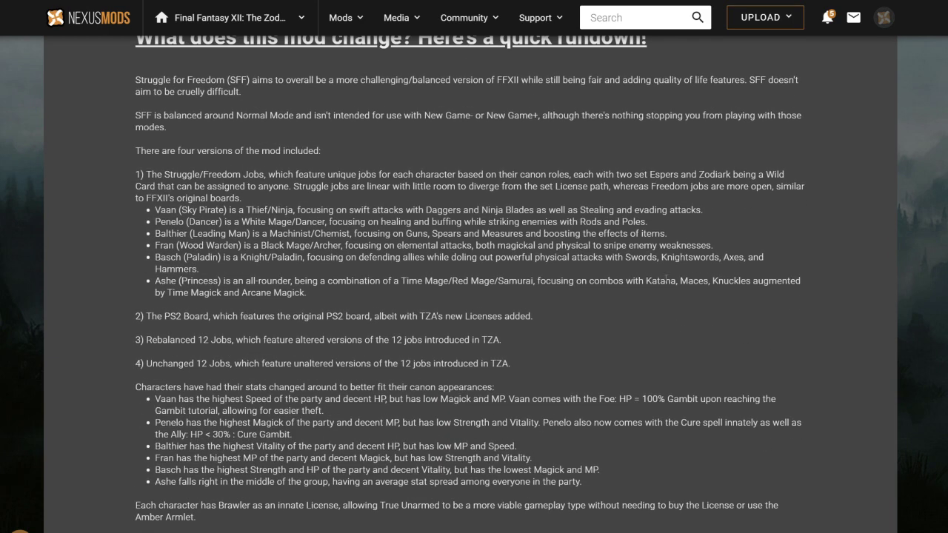
drag(533, 377, 124, 318)
click(584, 418)
scroll(584, 375, down, 1)
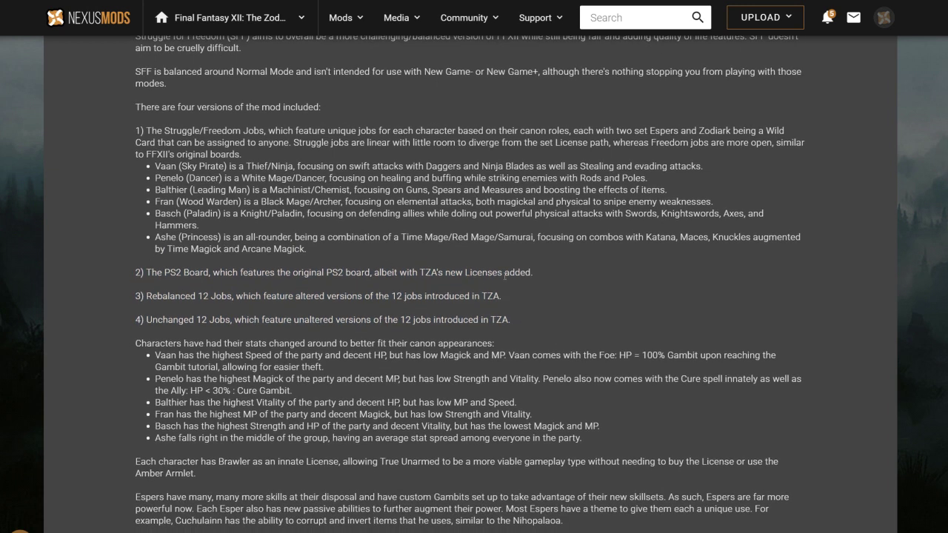
Step: Highlight and read the PS2 Board description, followed by the Rebalanced 12 Jobs description
drag(564, 284, 136, 263)
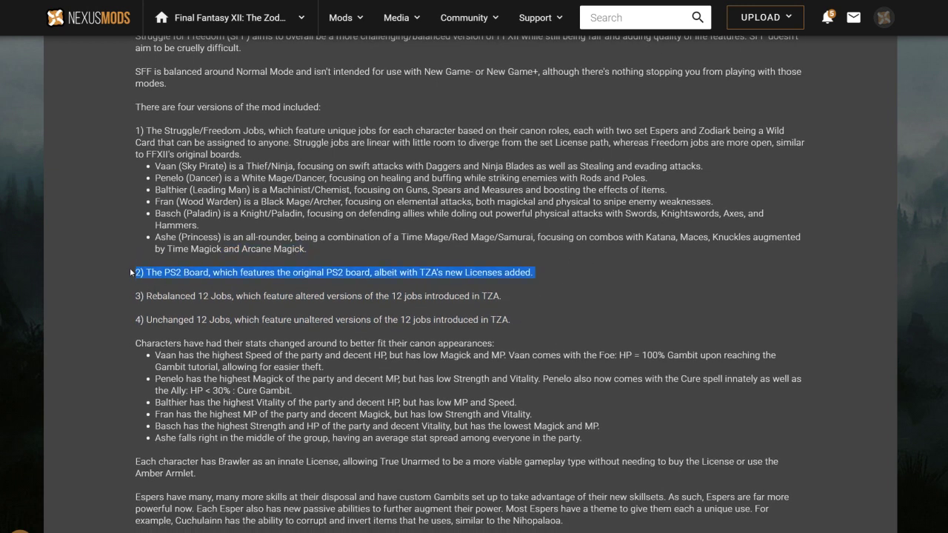
click(550, 294)
drag(550, 294, 141, 297)
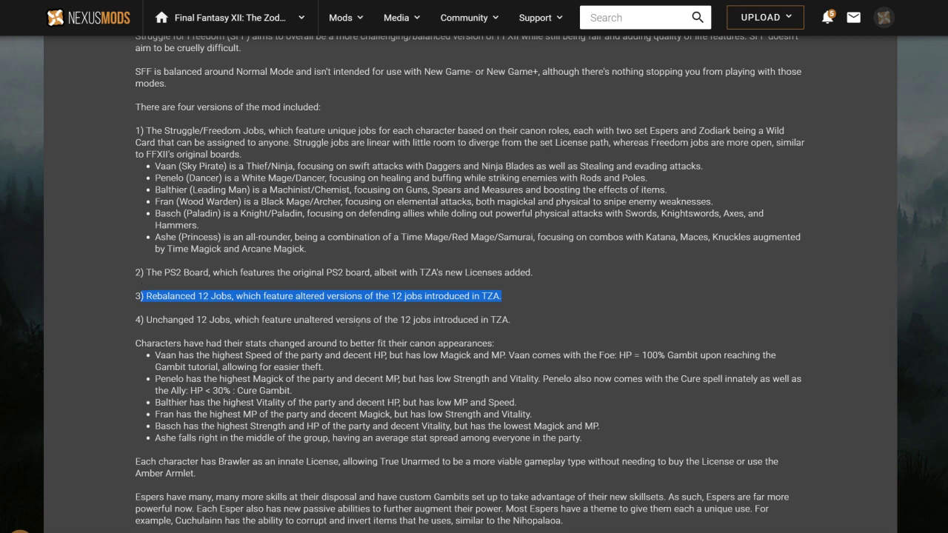
drag(536, 293, 202, 298)
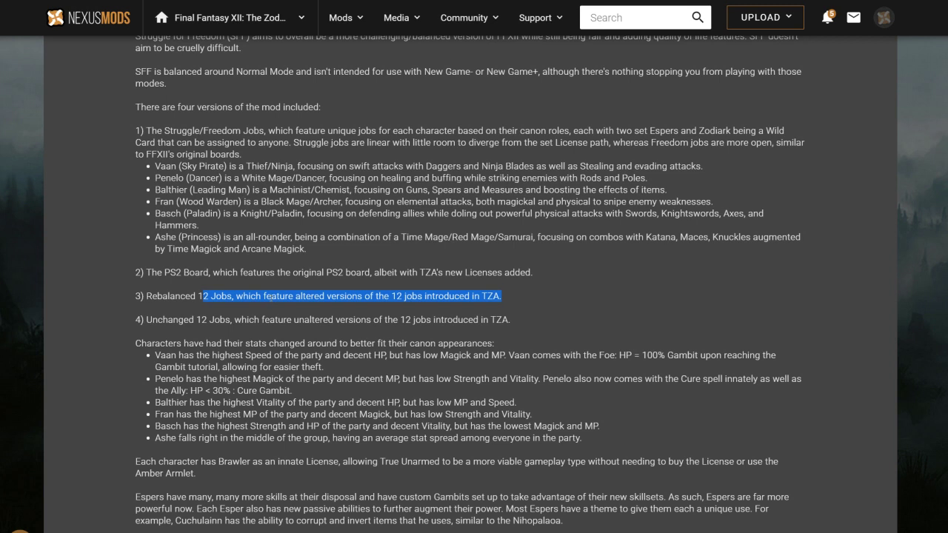
drag(559, 297, 138, 296)
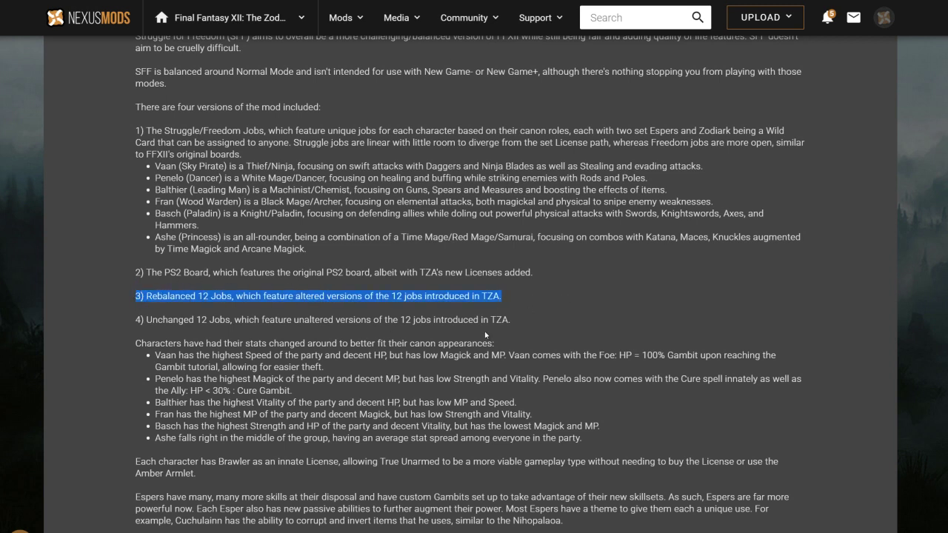
scroll(553, 258, down, 1)
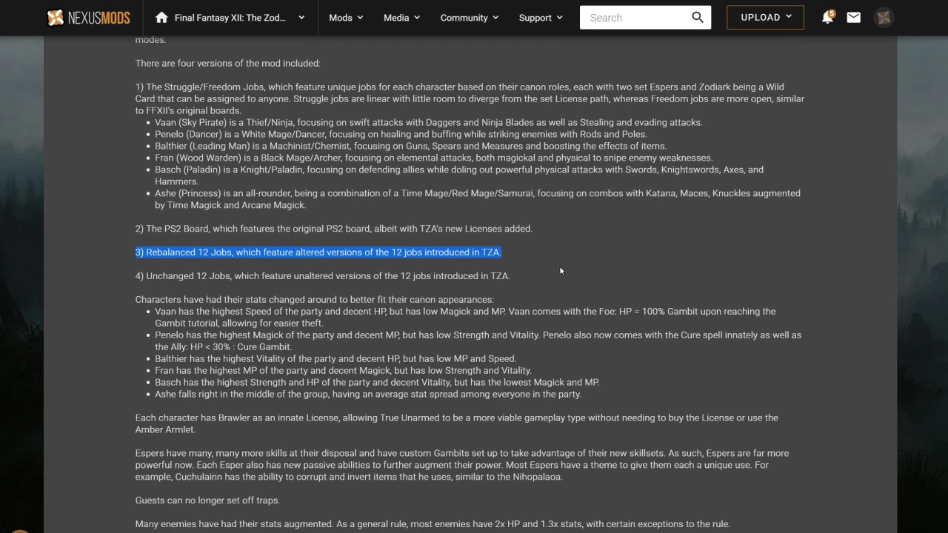
drag(570, 292, 201, 229)
click(124, 288)
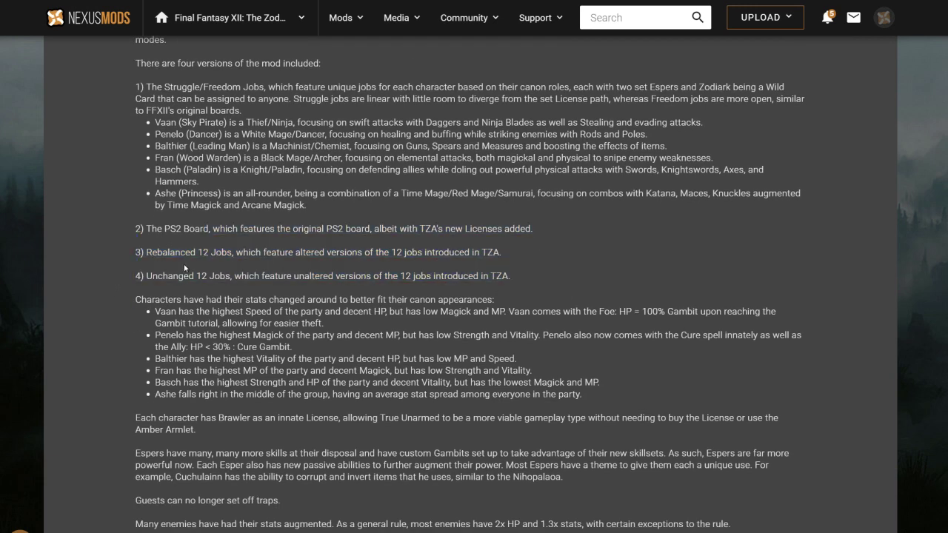
Step: Examine the first version's description, highlighting the Struggle and Freedom Jobs names separately
scroll(445, 311, up, 2)
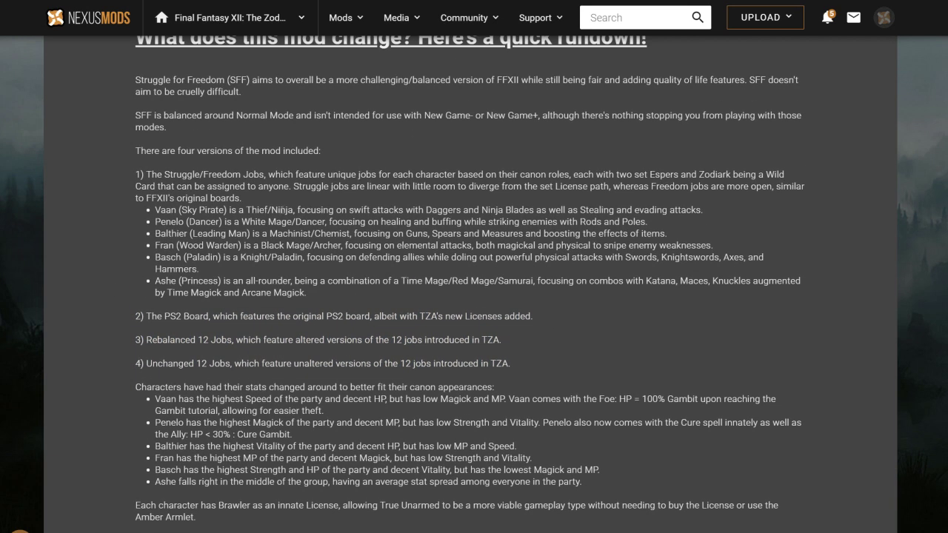
drag(138, 172, 270, 175)
click(268, 175)
drag(157, 174, 200, 175)
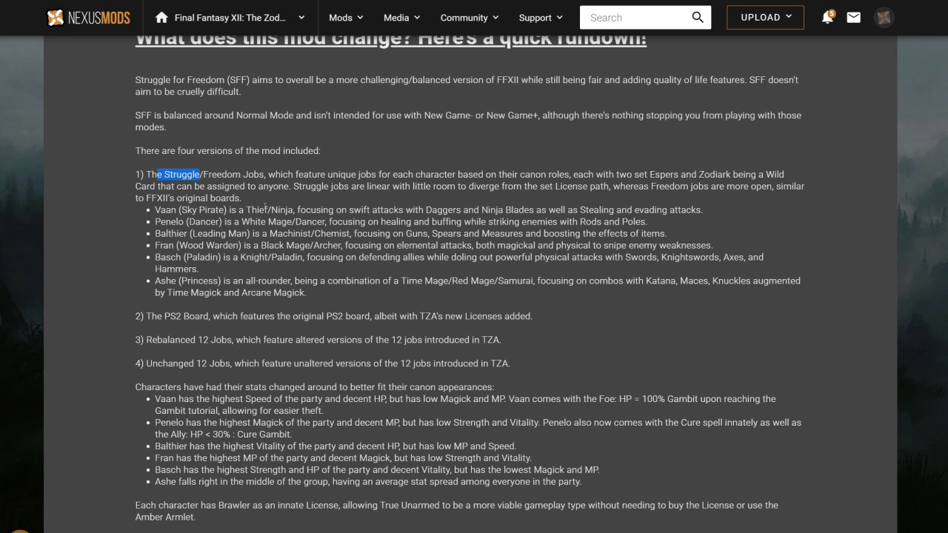
mouse_move(201, 186)
mouse_down()
mouse_move(241, 175)
mouse_move(136, 175)
mouse_move(203, 175)
mouse_up()
click(259, 186)
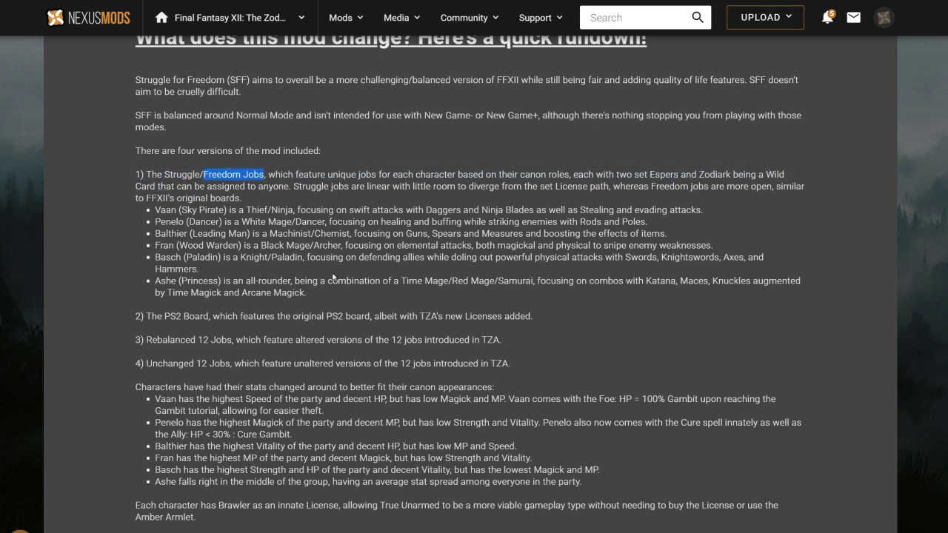
click(327, 291)
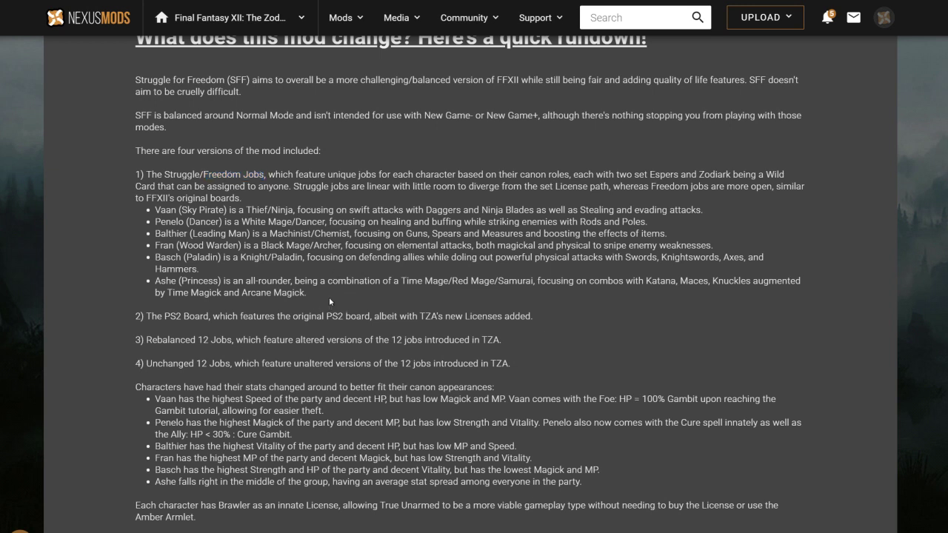
Step: Highlight the list of unique character jobs and examine Balthier's Machinist/Chemist entry
drag(329, 297, 152, 209)
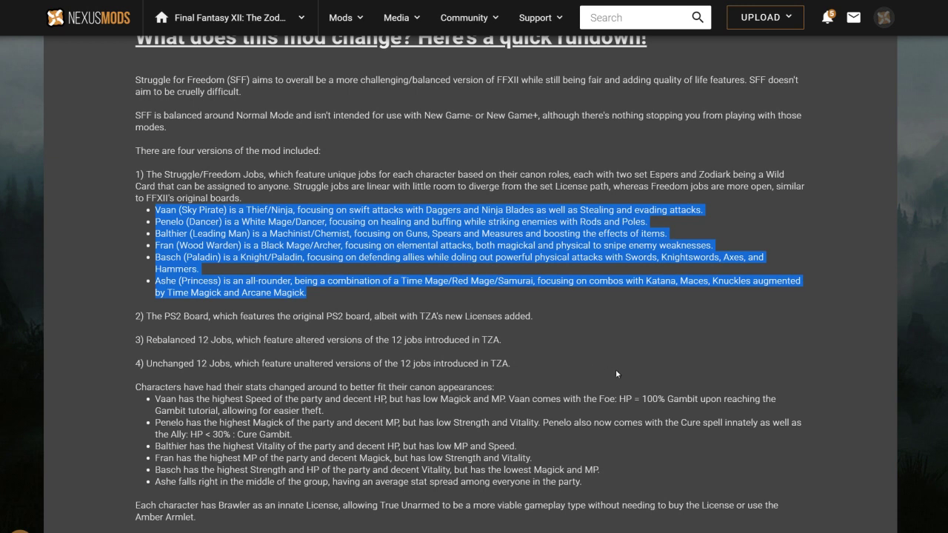
click(547, 326)
drag(153, 234, 447, 260)
triple_click(672, 233)
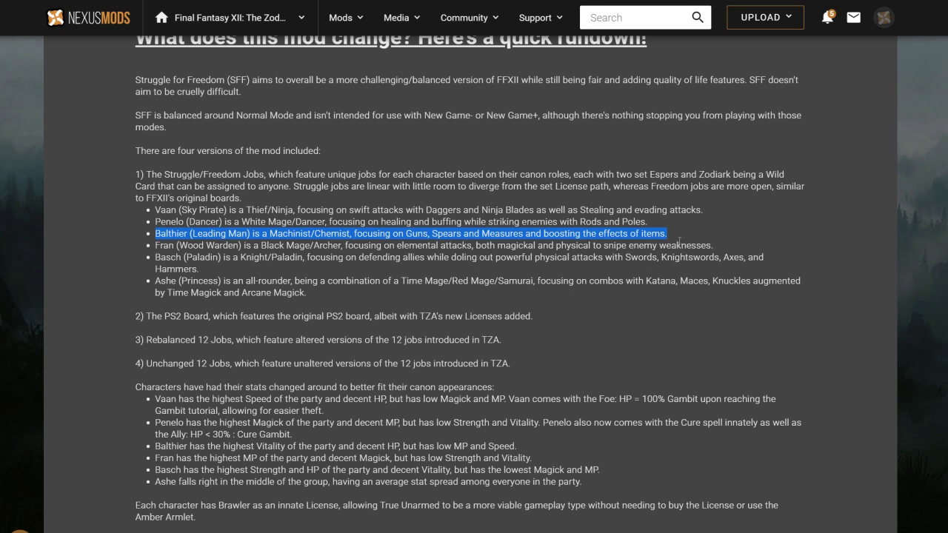
triple_click(685, 245)
click(691, 231)
drag(692, 233, 156, 234)
click(452, 300)
drag(341, 297, 155, 209)
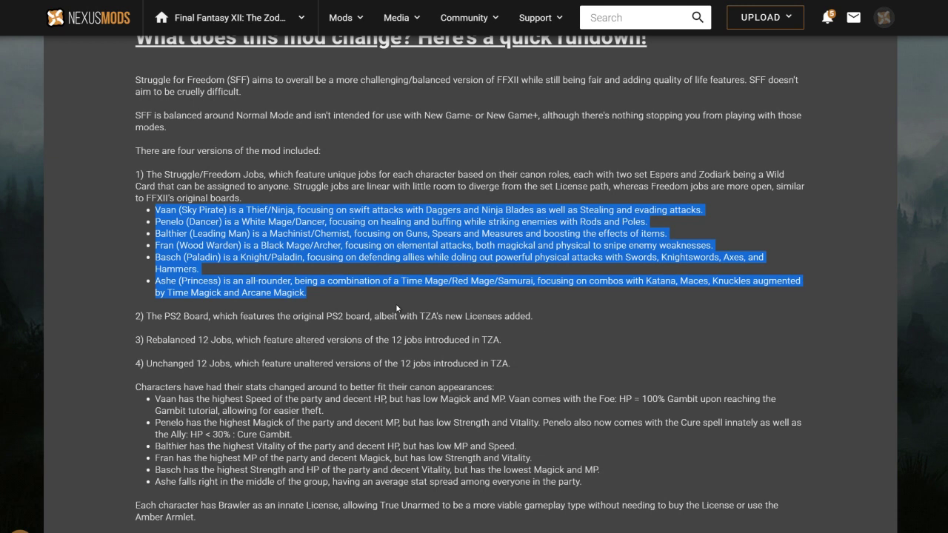
click(398, 276)
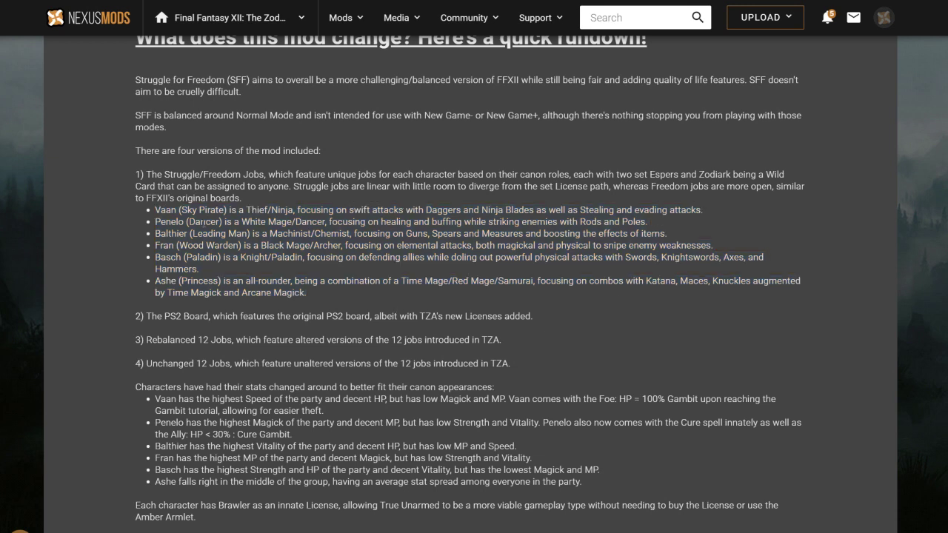
Step: Examine Penelo's job entry, highlighting her Dancer title and the full White Mage/Dancer description
triple_click(146, 224)
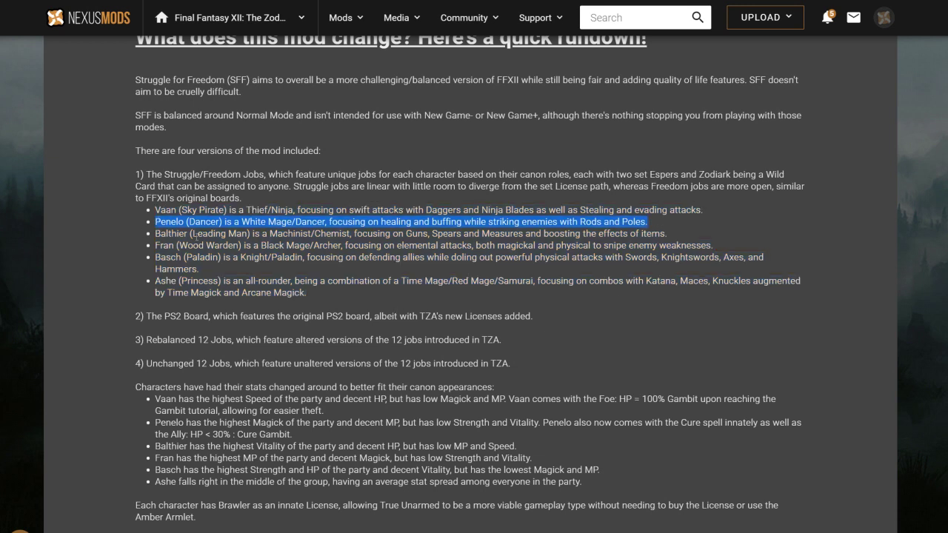
click(194, 233)
drag(153, 221, 220, 221)
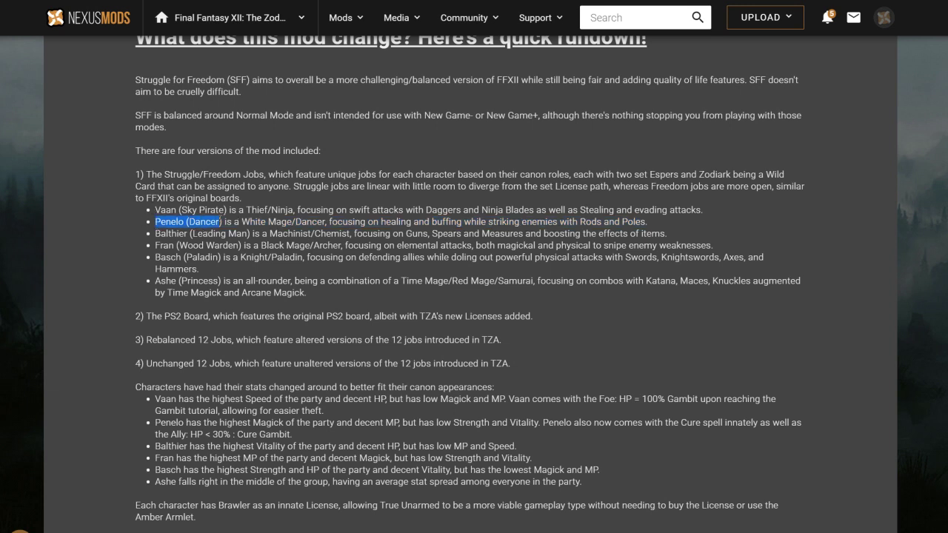
click(242, 221)
drag(187, 221, 220, 222)
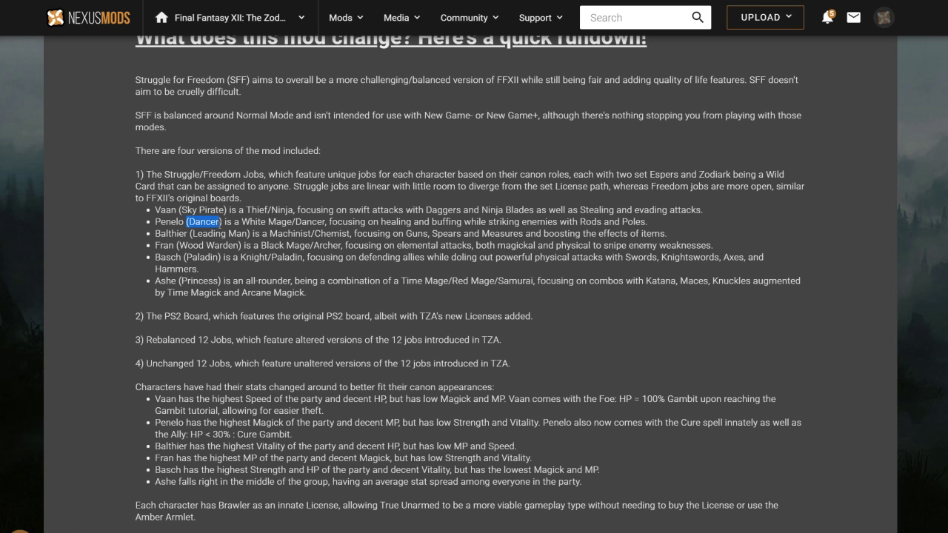
click(651, 222)
drag(648, 221, 155, 221)
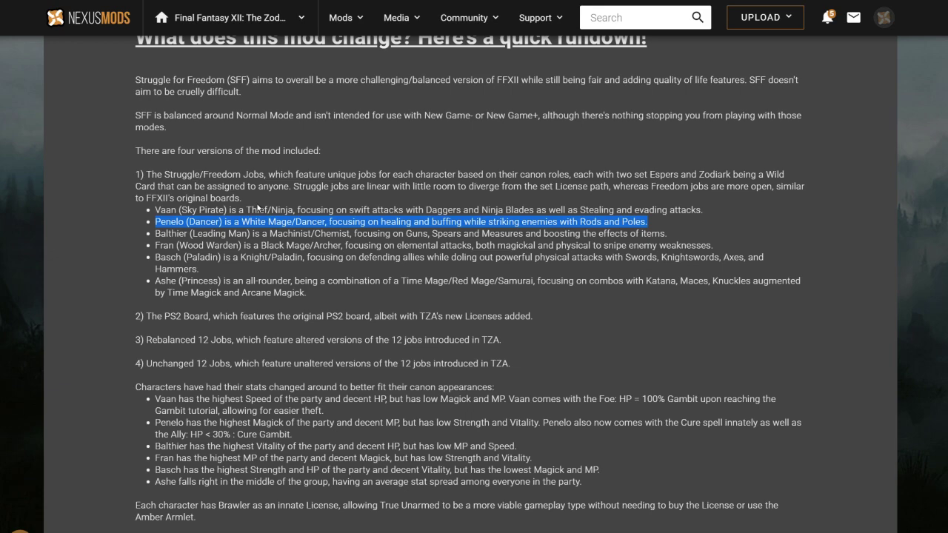
click(340, 266)
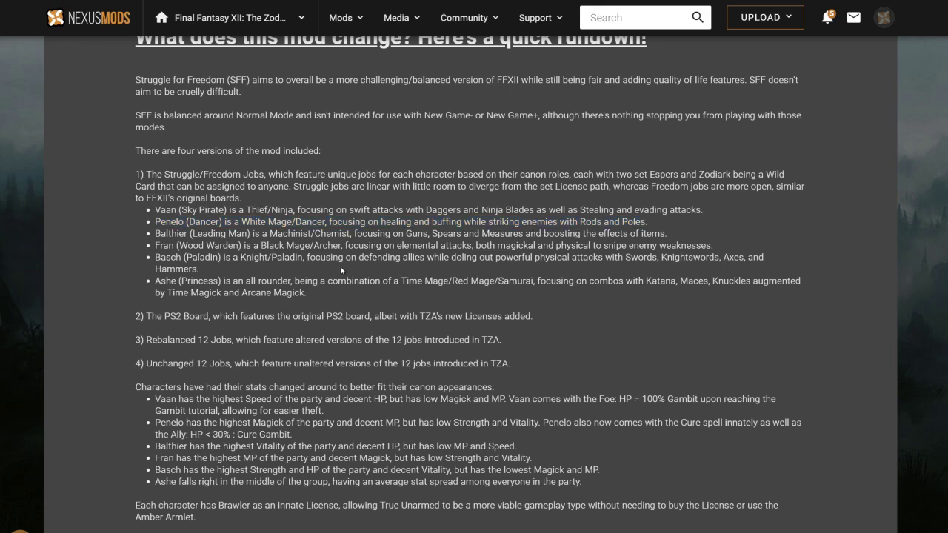
Step: Skim the rest of the rundown covering treasure, weapon, armor, accessory and magick changes
scroll(344, 296, down, 3)
scroll(348, 336, down, 10)
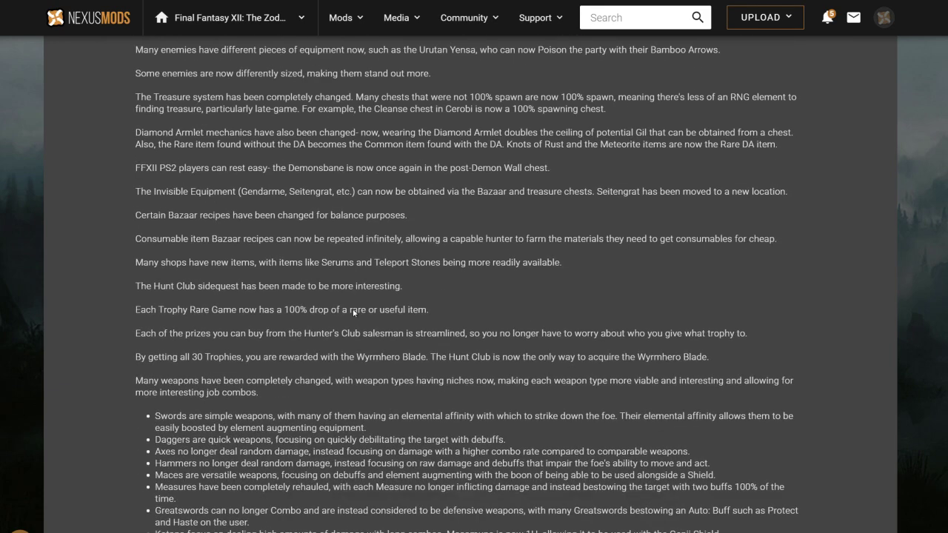
scroll(354, 310, down, 3)
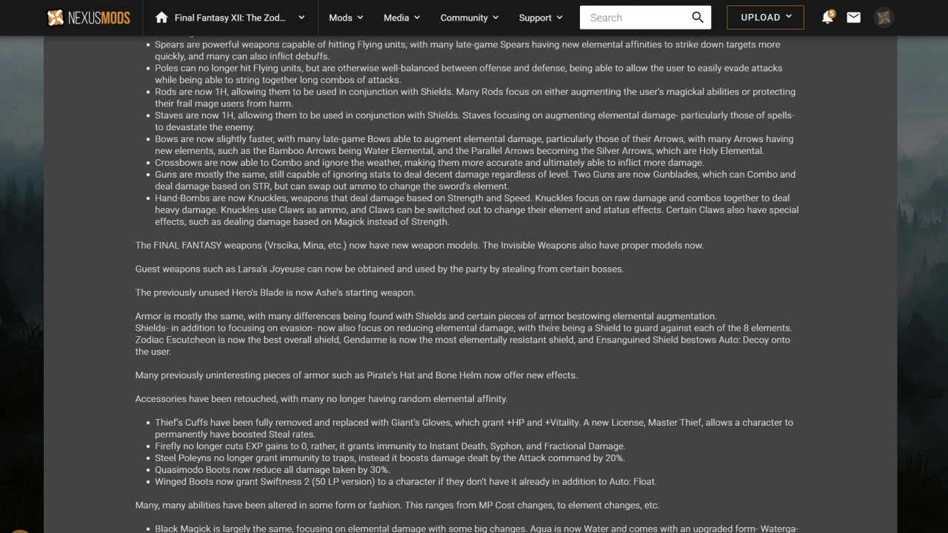
scroll(691, 368, down, 1)
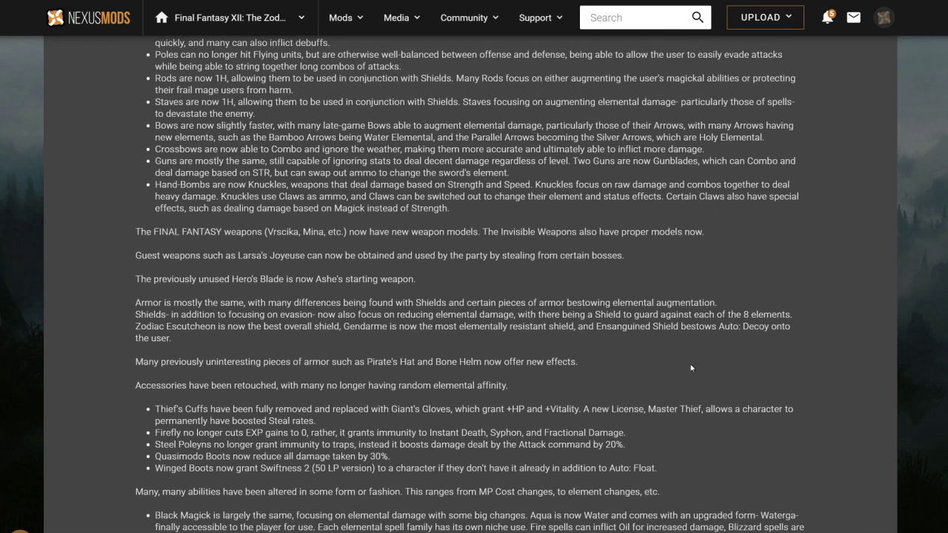
scroll(711, 374, down, 1)
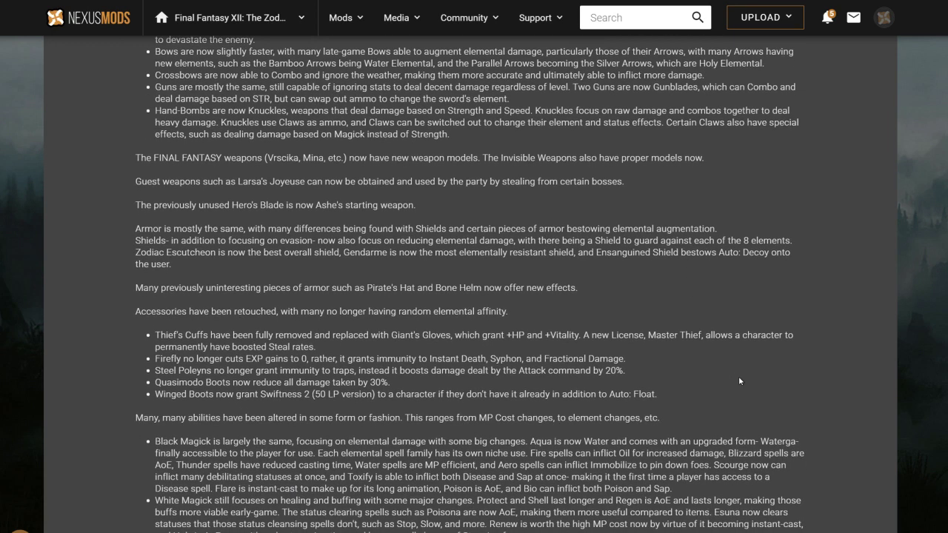
scroll(738, 376, down, 4)
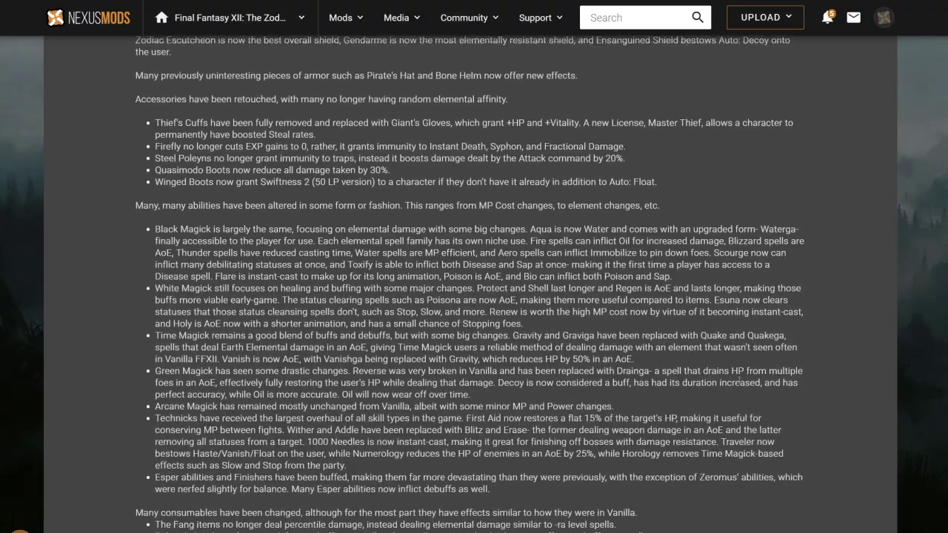
scroll(738, 386, down, 2)
scroll(729, 374, up, 6)
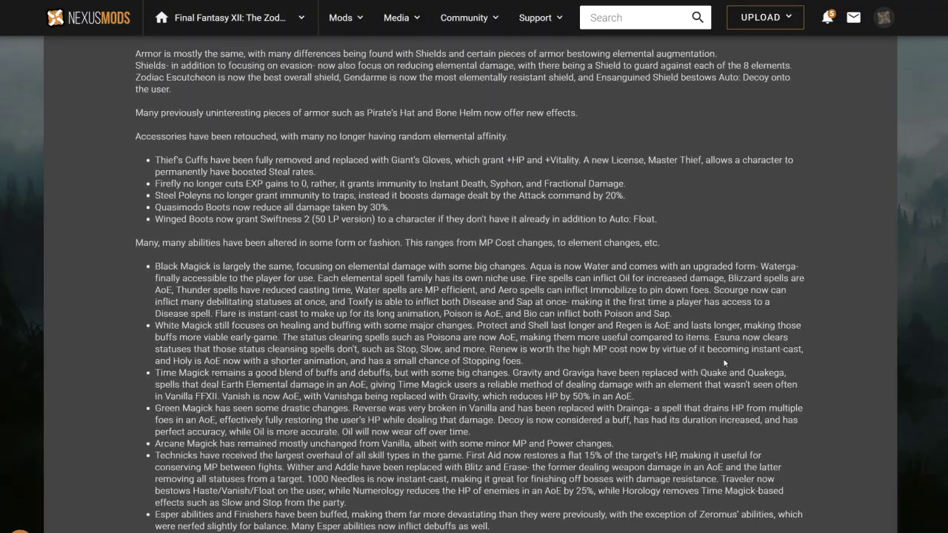
Step: Return to the mod page's header and look over the Requirements, Permissions and credits, and Changelogs sections
scroll(724, 367, up, 15)
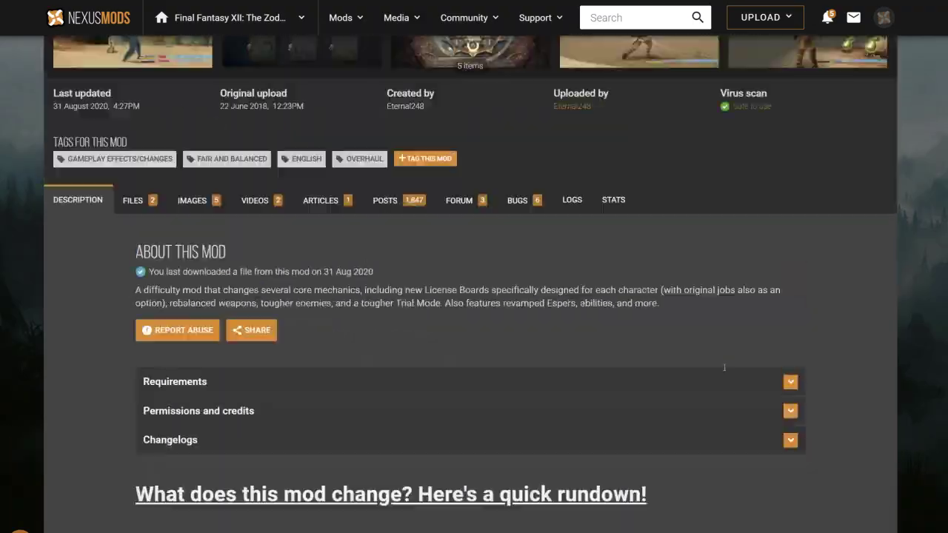
scroll(724, 367, up, 7)
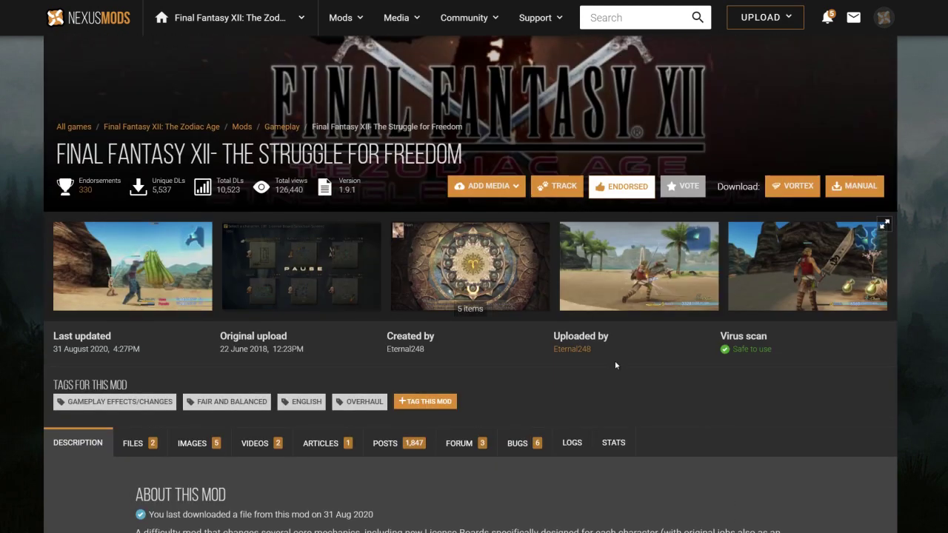
scroll(737, 426, down, 4)
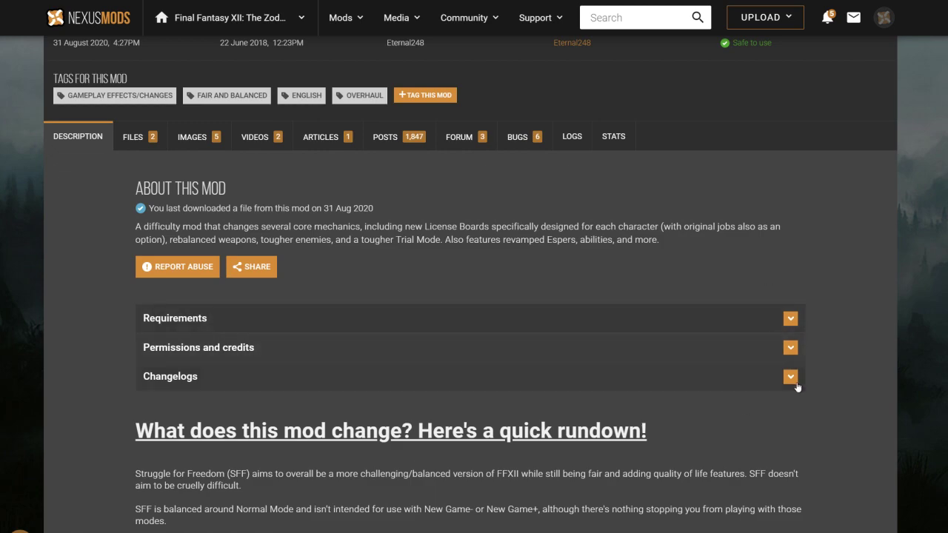
Step: Skim the start of the rundown and return to the mod page's header with its version and download details
scroll(816, 369, down, 12)
scroll(705, 313, up, 14)
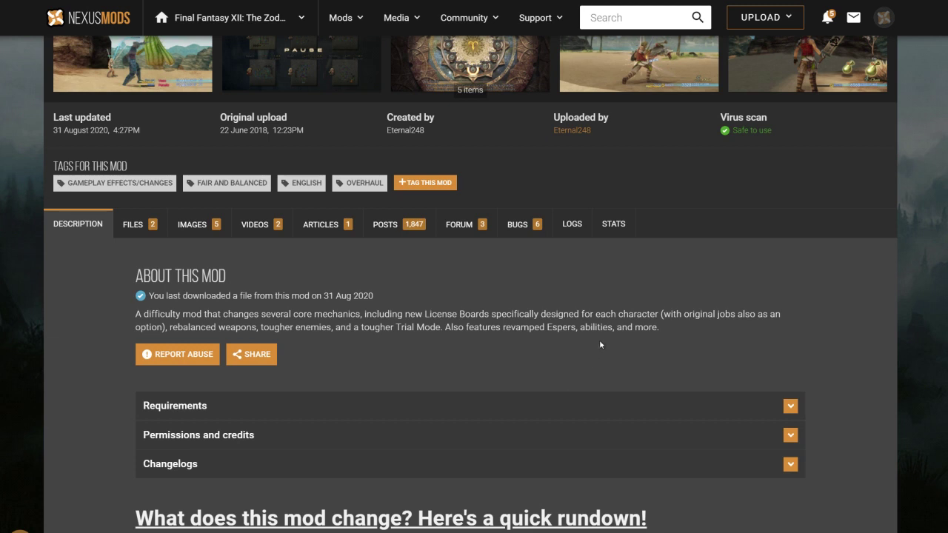
scroll(528, 348, up, 3)
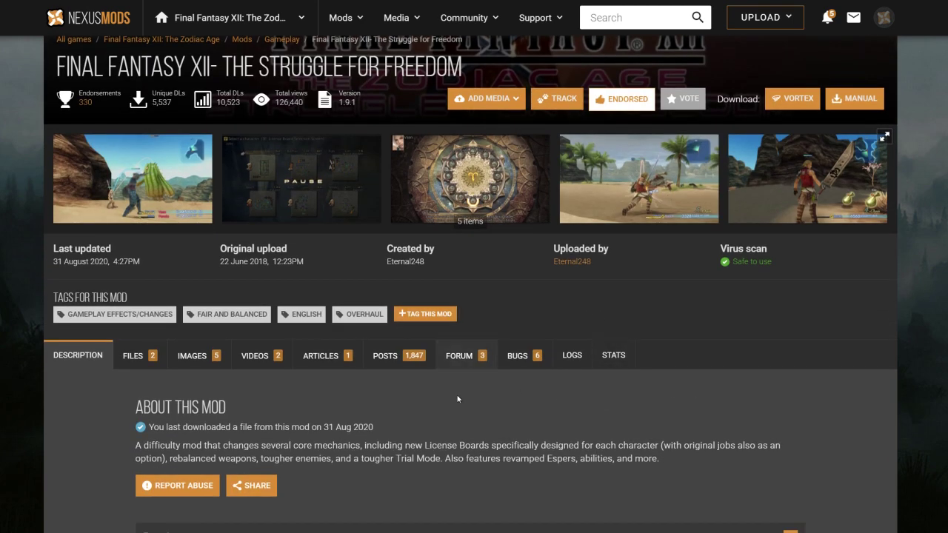
Step: Switch to Vortex and point out the Struggle for Freedom - FFXII SFF 1.9.1 entry in the mod list
key(alt+Tab)
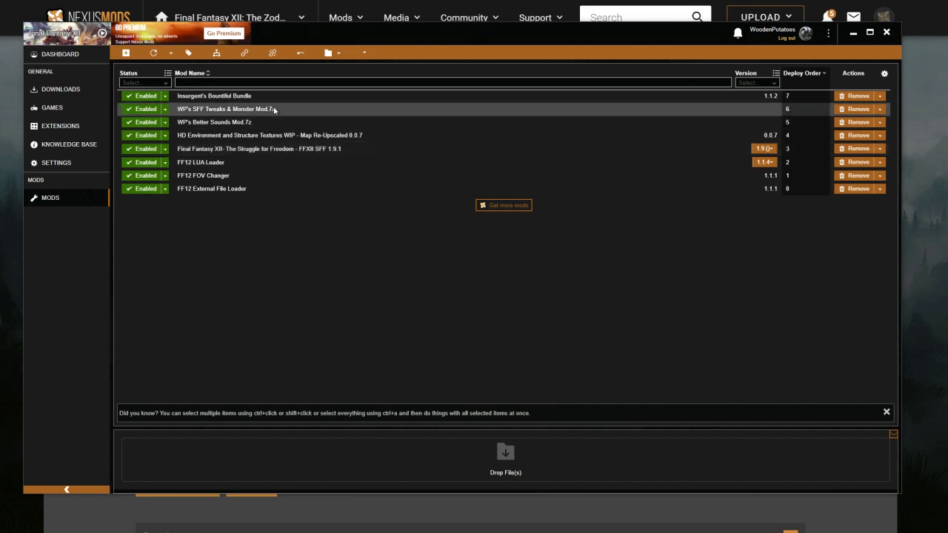
click(340, 149)
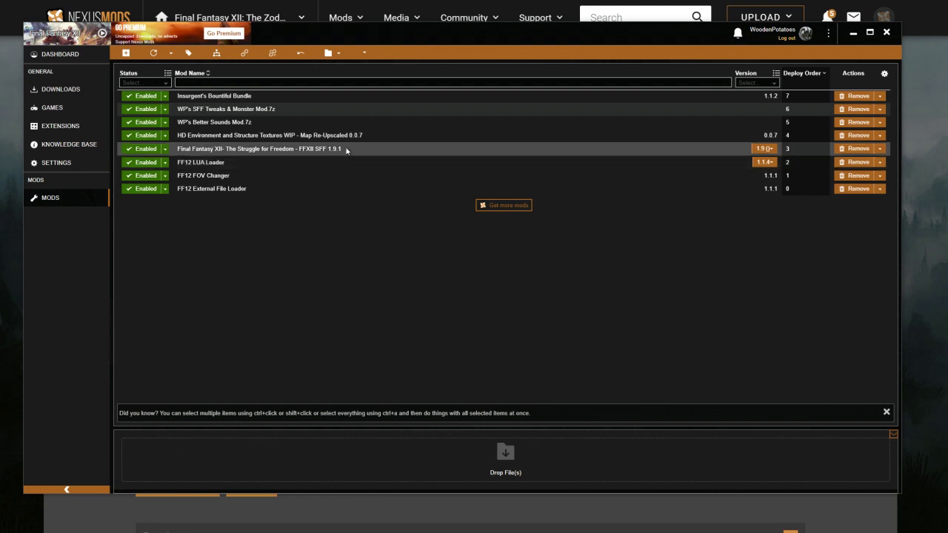
Step: Switch back to the Nexus Mods page and examine the rundown's treasure, Hunt Club and weapon type changes
click(446, 505)
scroll(466, 439, down, 15)
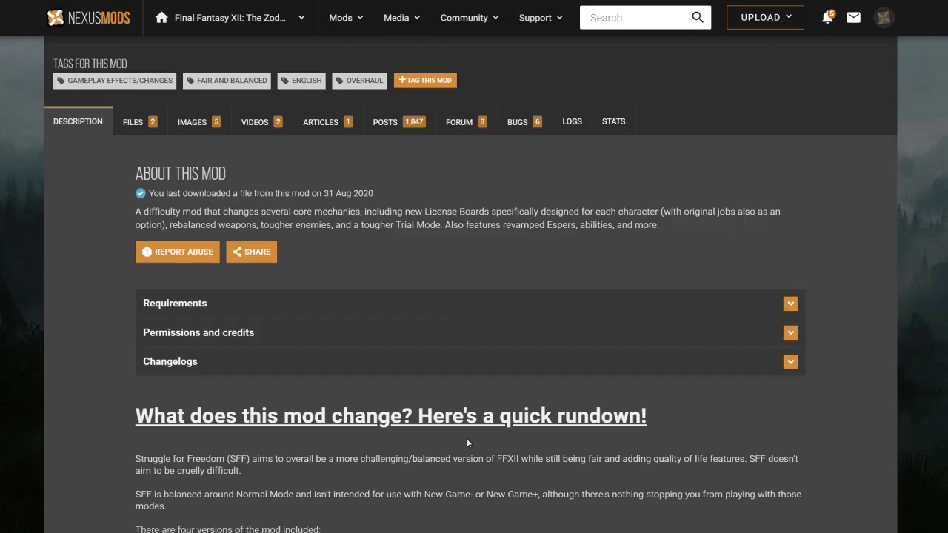
scroll(466, 442, down, 4)
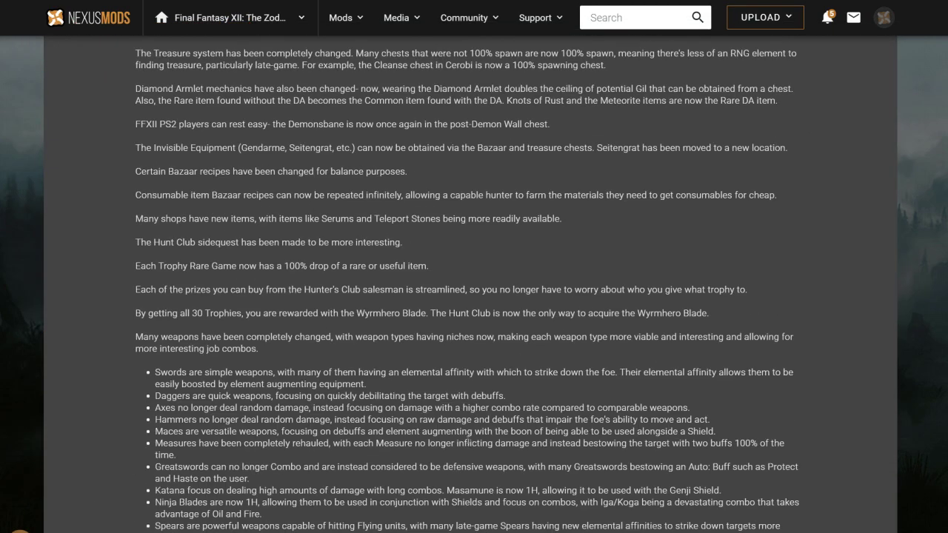
scroll(467, 439, up, 1)
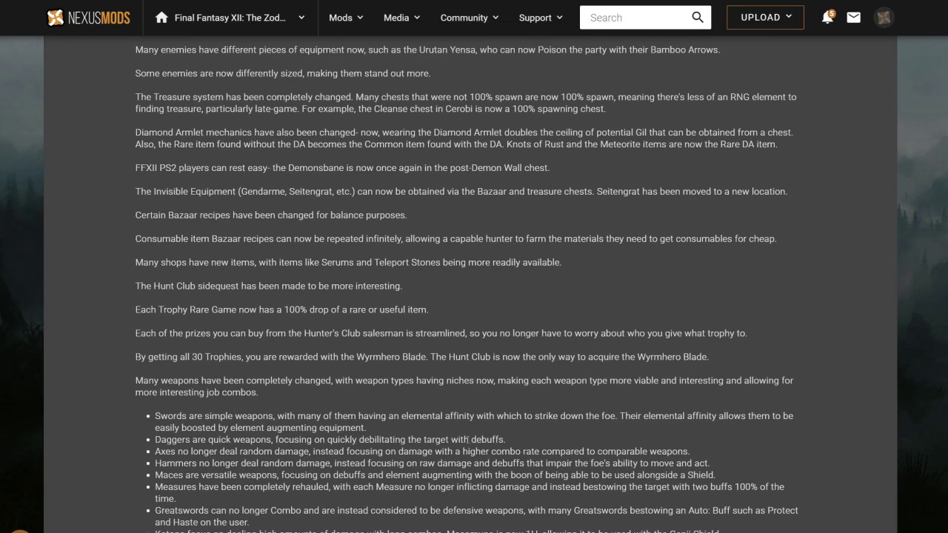
scroll(468, 440, down, 2)
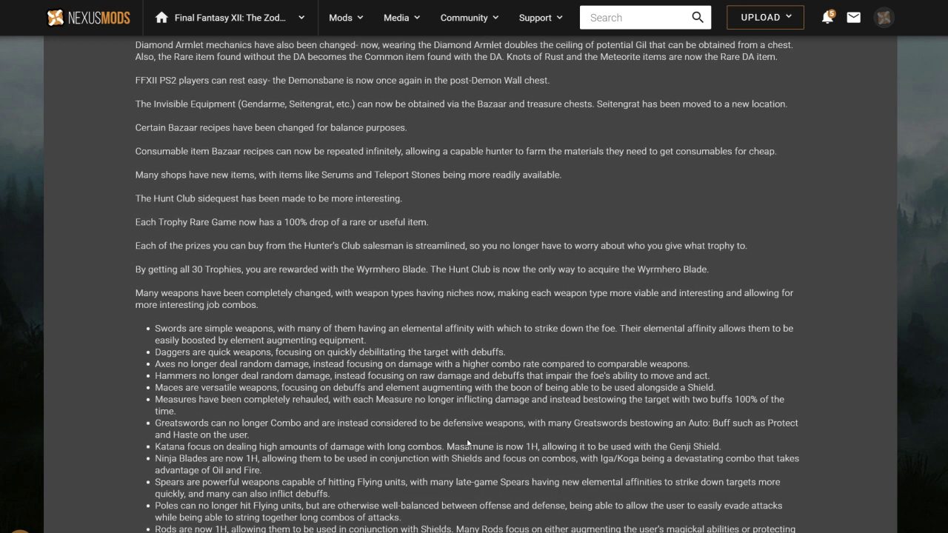
scroll(467, 442, down, 2)
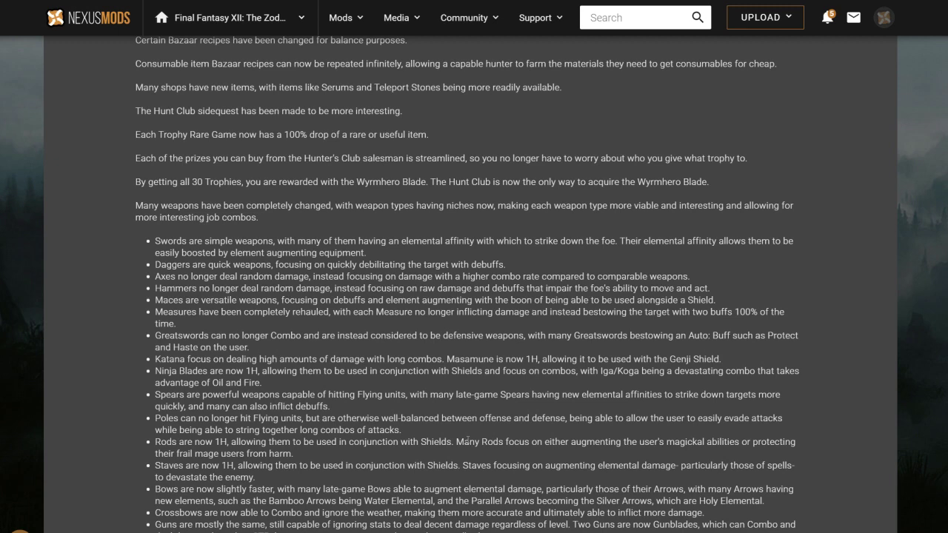
Step: Return to the beginning of the rundown and review the four mod versions, character jobs and stat changes
scroll(468, 440, up, 12)
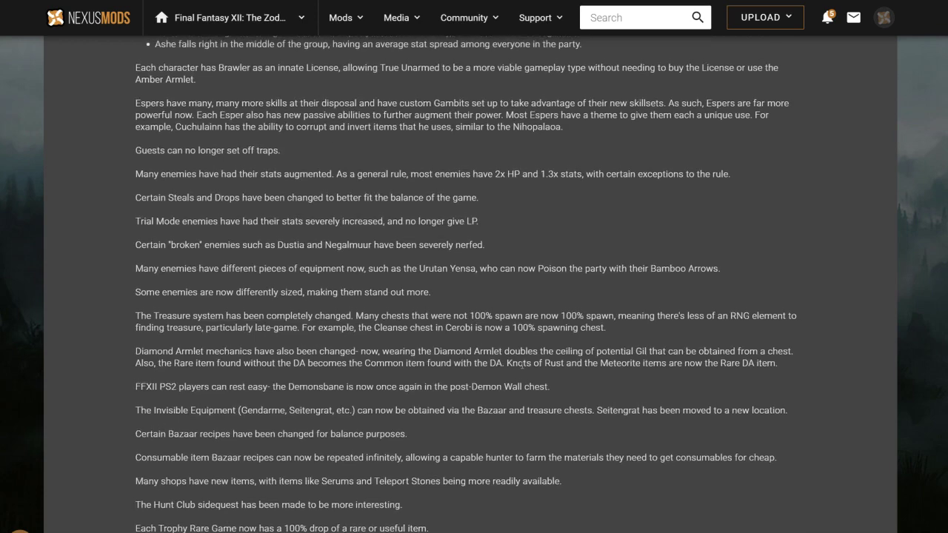
scroll(522, 365, up, 1)
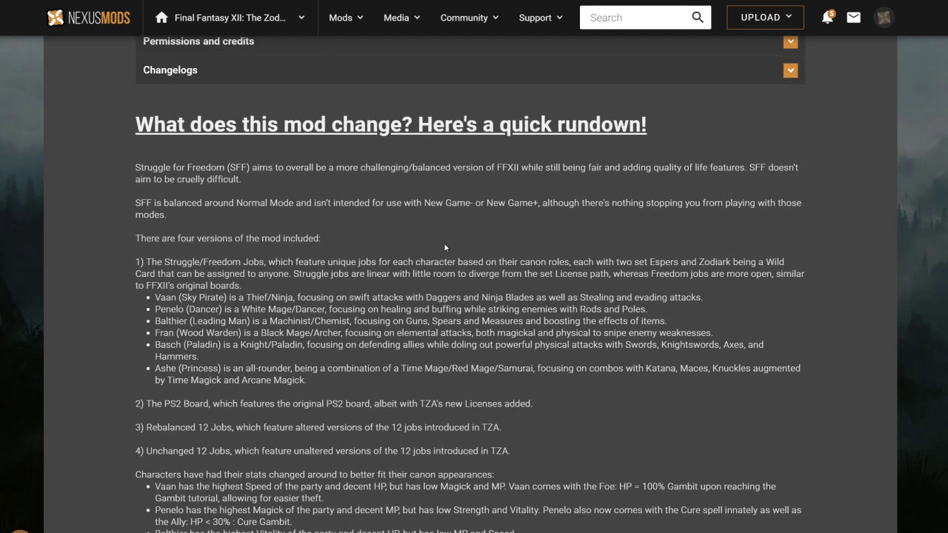
scroll(533, 371, down, 1)
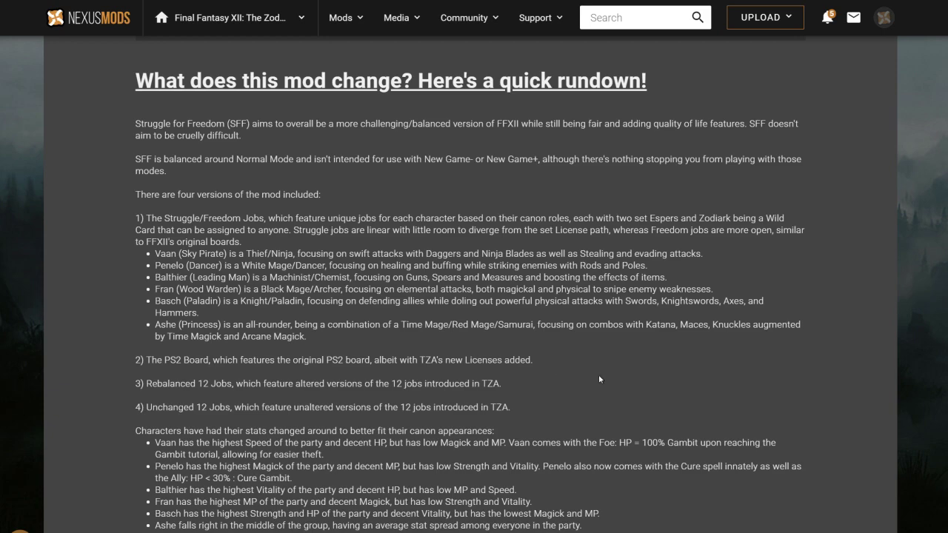
scroll(599, 400, down, 5)
scroll(608, 417, down, 3)
scroll(608, 419, up, 4)
scroll(608, 420, up, 5)
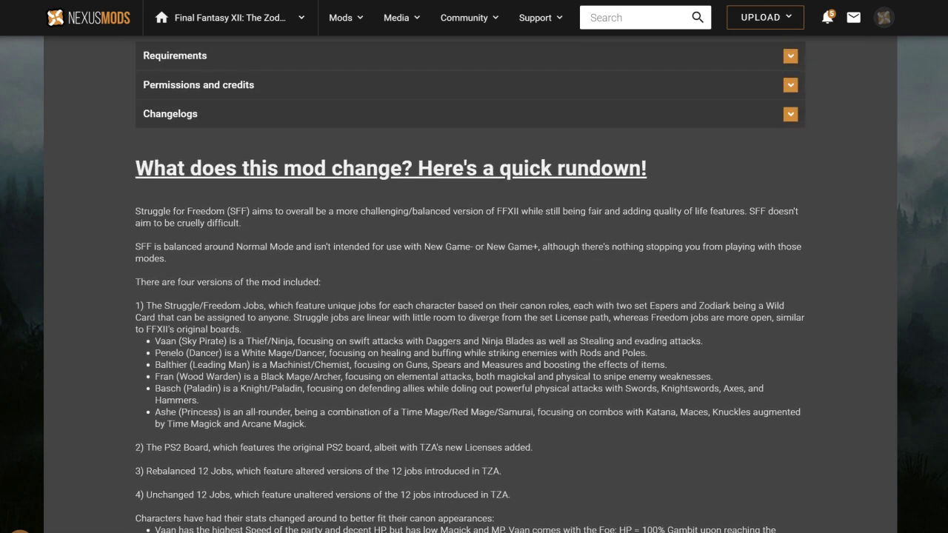
Step: Switch to Mod Contents.txt in Notepad and skim its full changes, including the rare game and boss notes
key(alt+Tab)
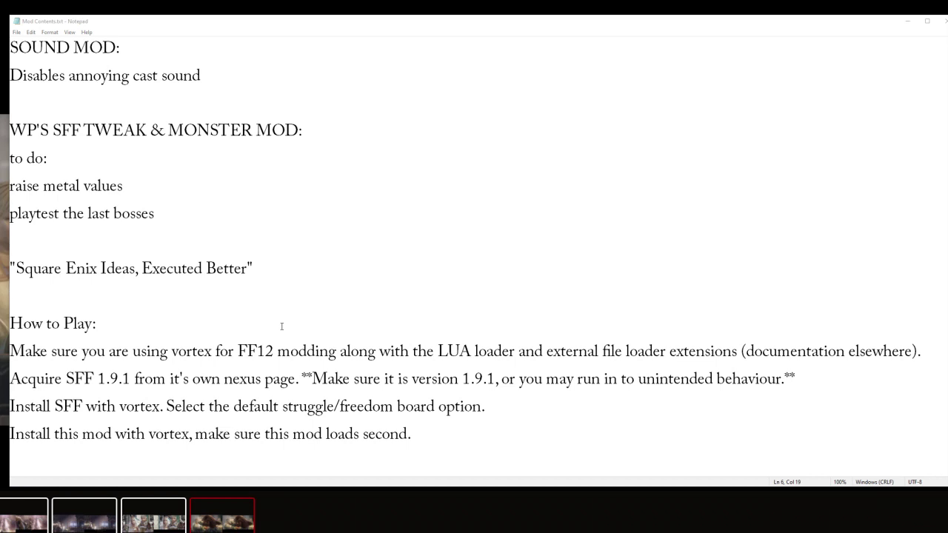
scroll(461, 167, down, 15)
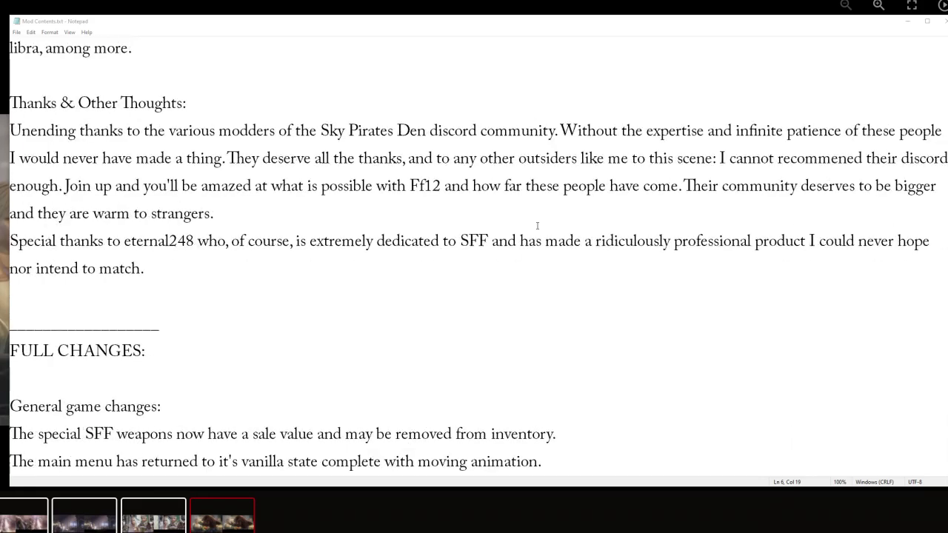
scroll(710, 257, down, 20)
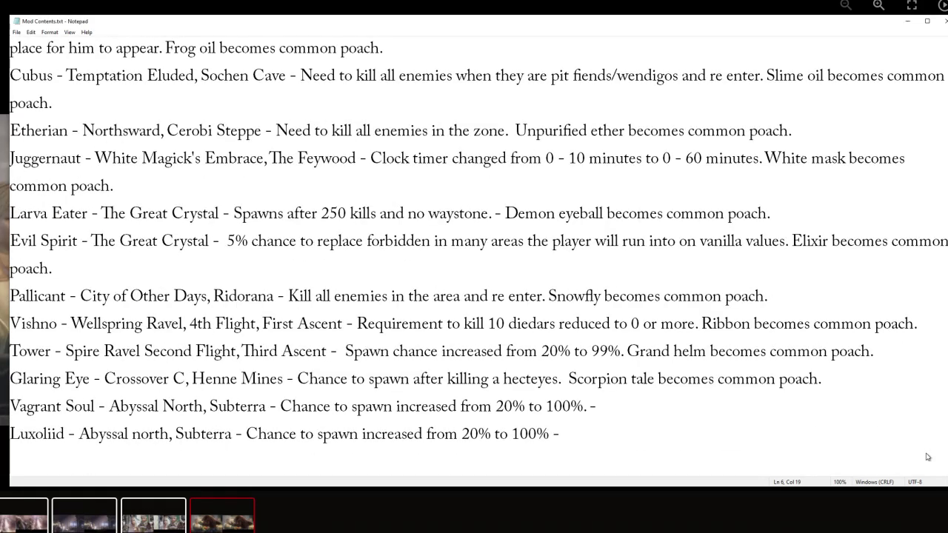
scroll(711, 257, up, 15)
scroll(681, 244, up, 4)
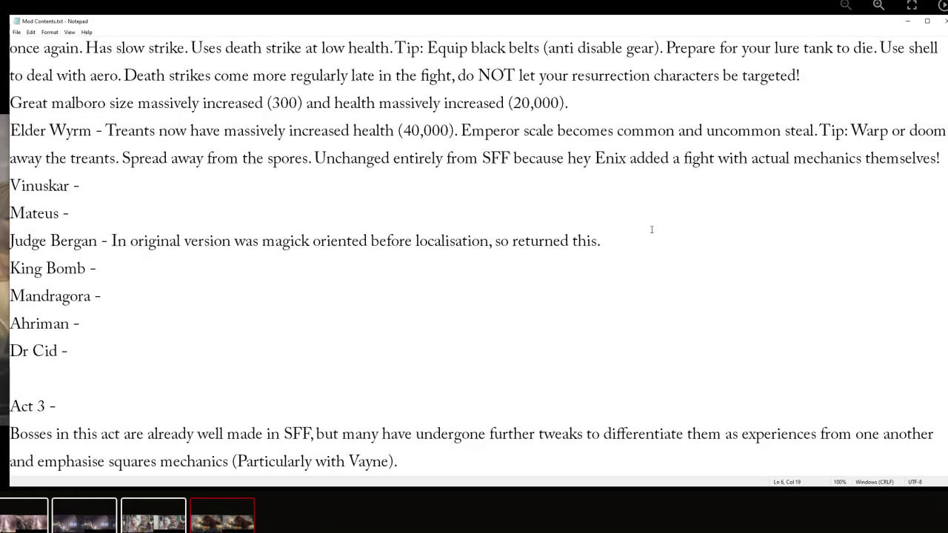
scroll(452, 209, up, 2)
scroll(417, 289, down, 2)
Step: Examine the How to Play instructions and the Introduction near the beginning of the notes
scroll(755, 300, up, 15)
scroll(755, 300, down, 2)
scroll(757, 295, down, 1)
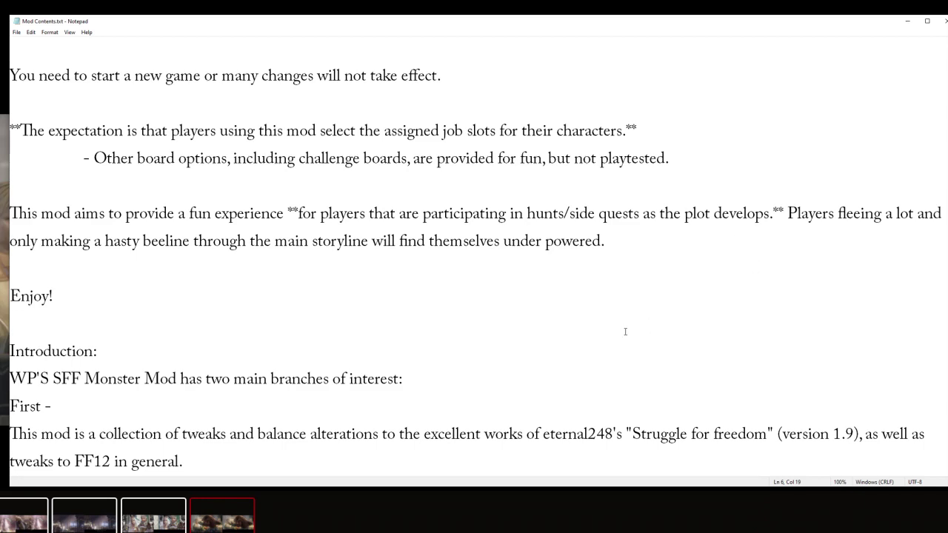
scroll(589, 305, down, 1)
scroll(593, 293, up, 4)
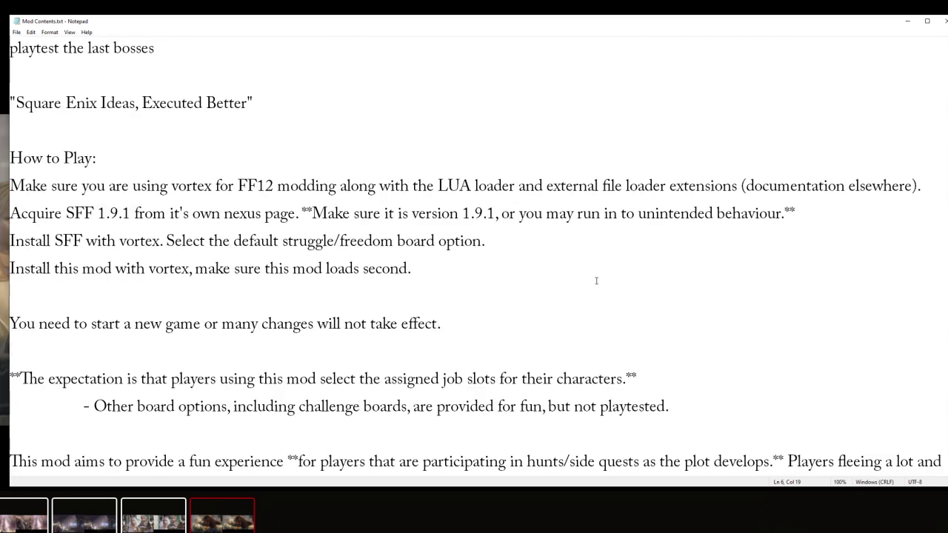
scroll(606, 268, down, 5)
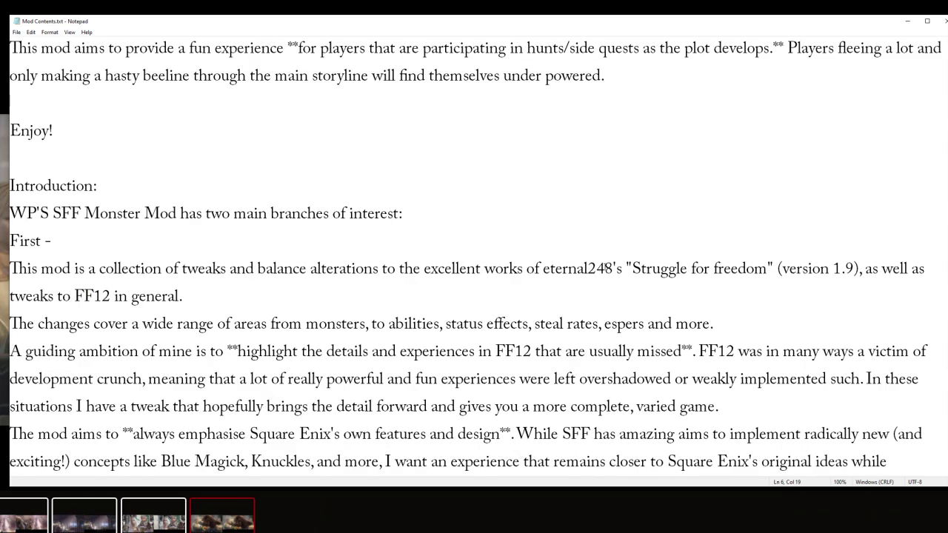
Step: Go to the General game changes section and highlight the lines on special SFF weapon sale values and corrected SFF 1.9.1 text
scroll(605, 268, down, 20)
drag(575, 106, 9, 104)
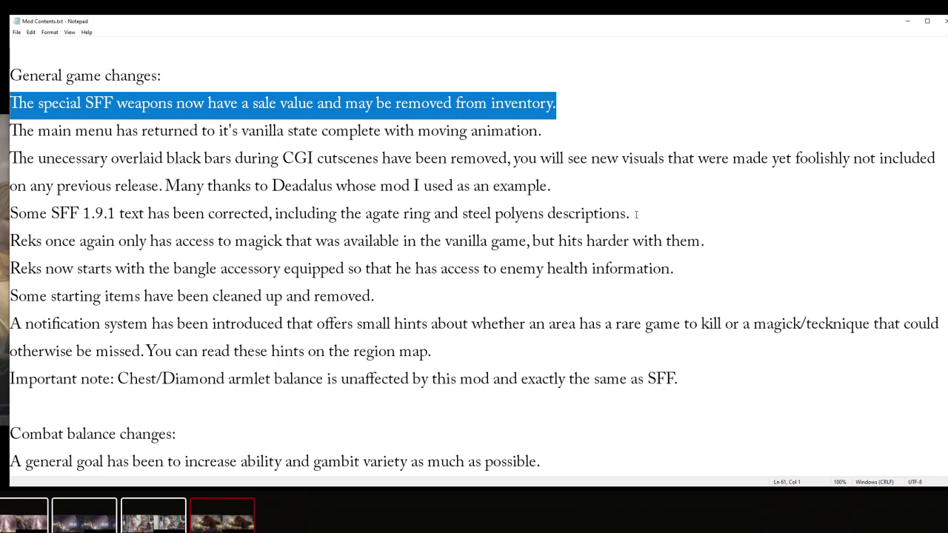
drag(635, 214, 491, 214)
drag(9, 241, 115, 241)
drag(40, 213, 65, 186)
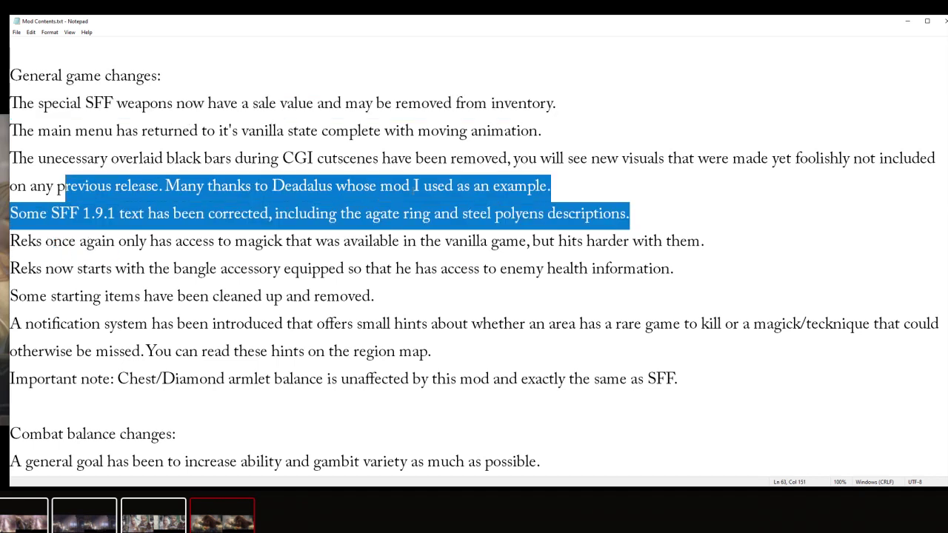
click(533, 306)
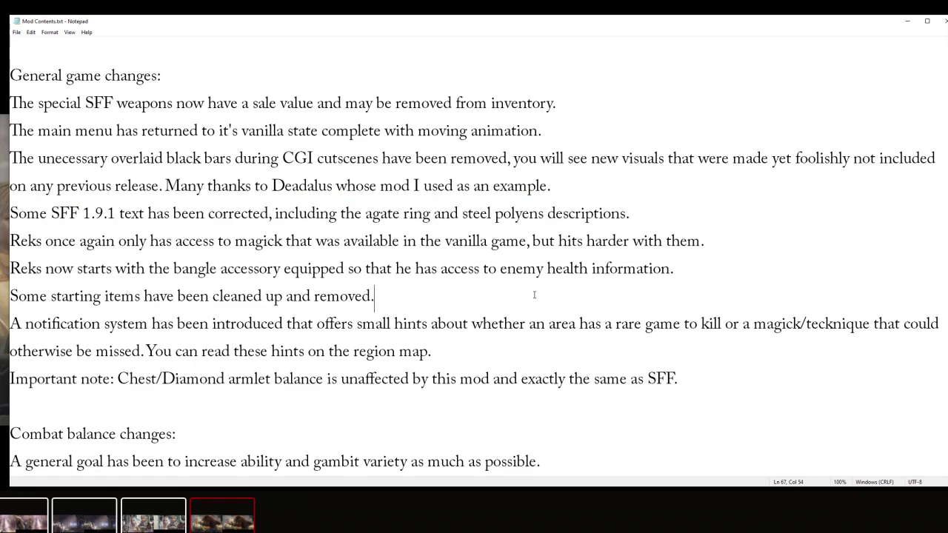
Step: Highlight the general changes covering removed CGI cutscene black bars, the vanilla main menu and the hint notification system
drag(579, 187, 10, 159)
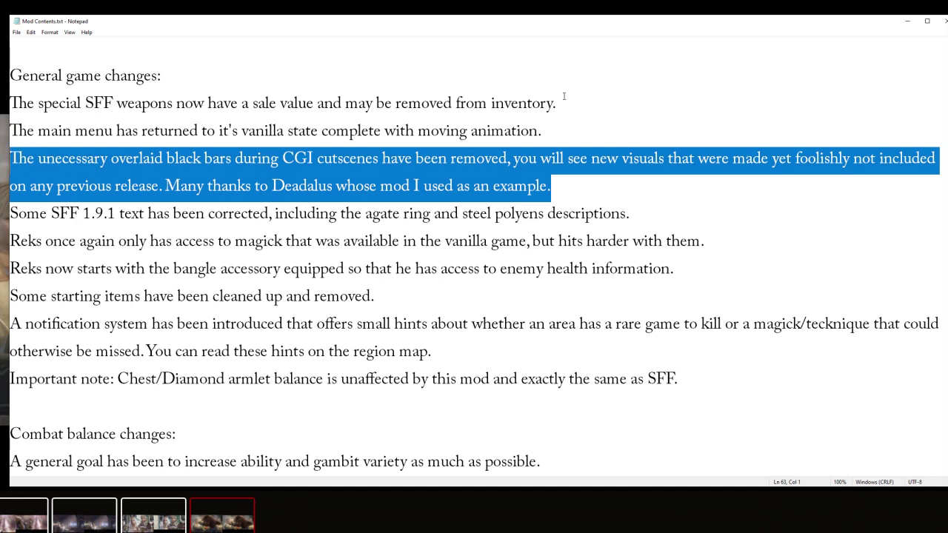
drag(11, 158, 381, 158)
drag(542, 130, 9, 130)
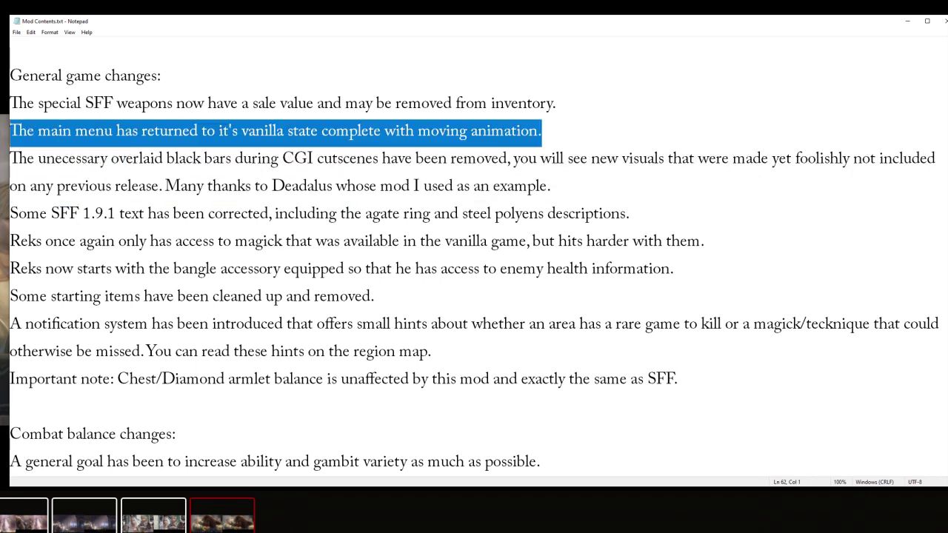
click(512, 349)
drag(435, 353, 6, 326)
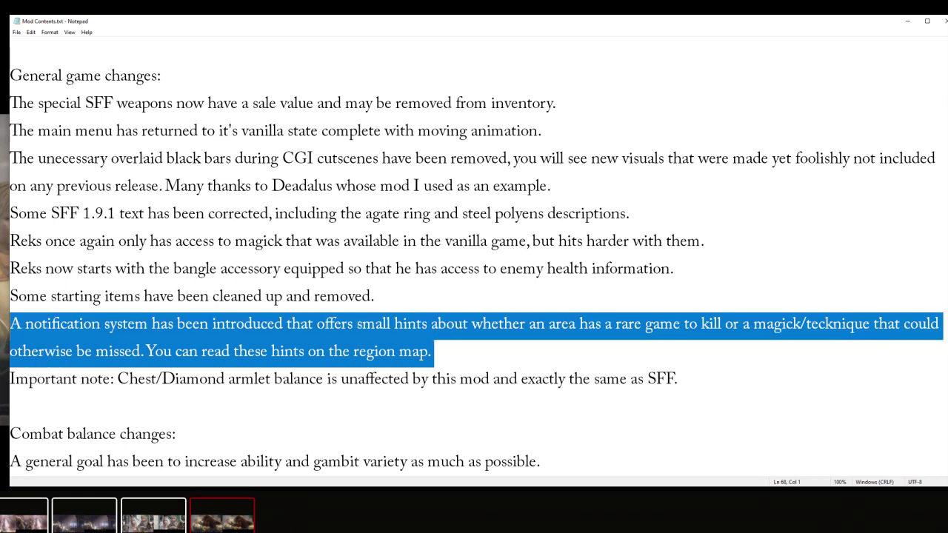